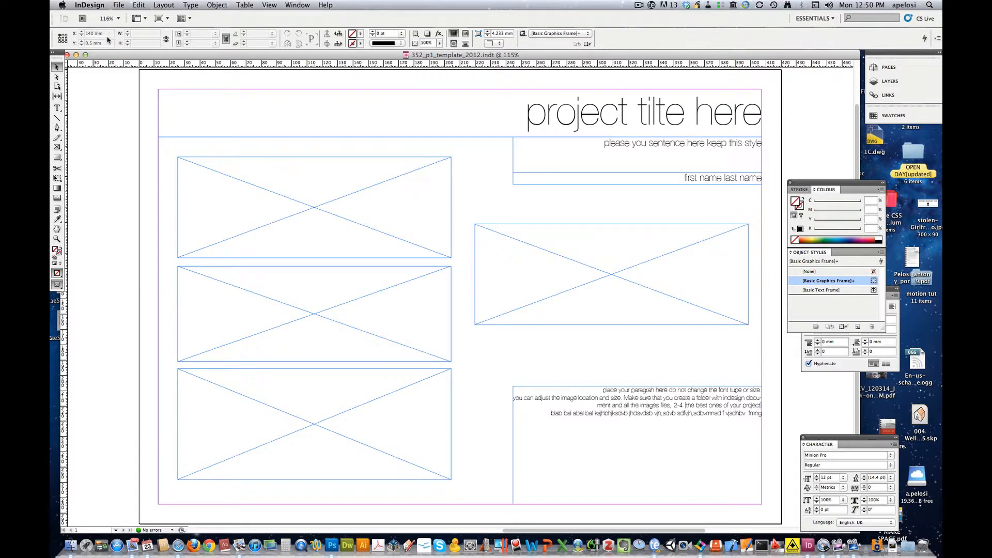
- Open the File menu of the 352_p1_template_2012.indd project template
click(118, 6)
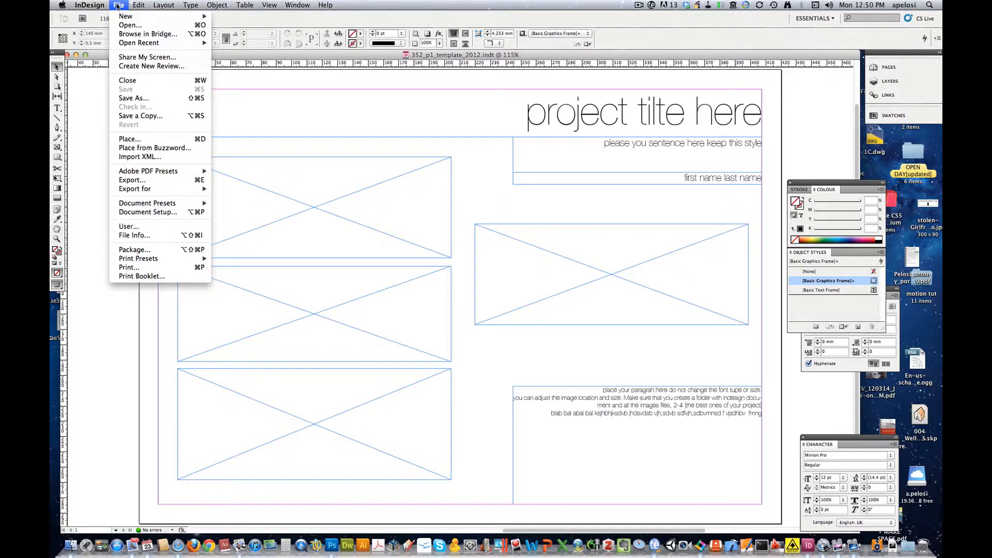
- Save the template into Desktop > indesign_yr3, replacing 'template' in the file name with the student's name
click(134, 98)
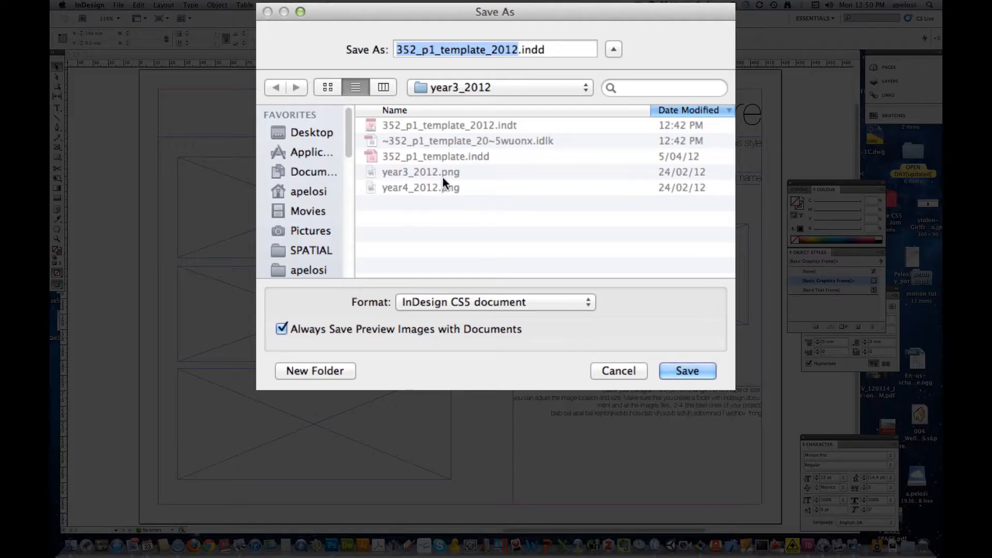
click(480, 88)
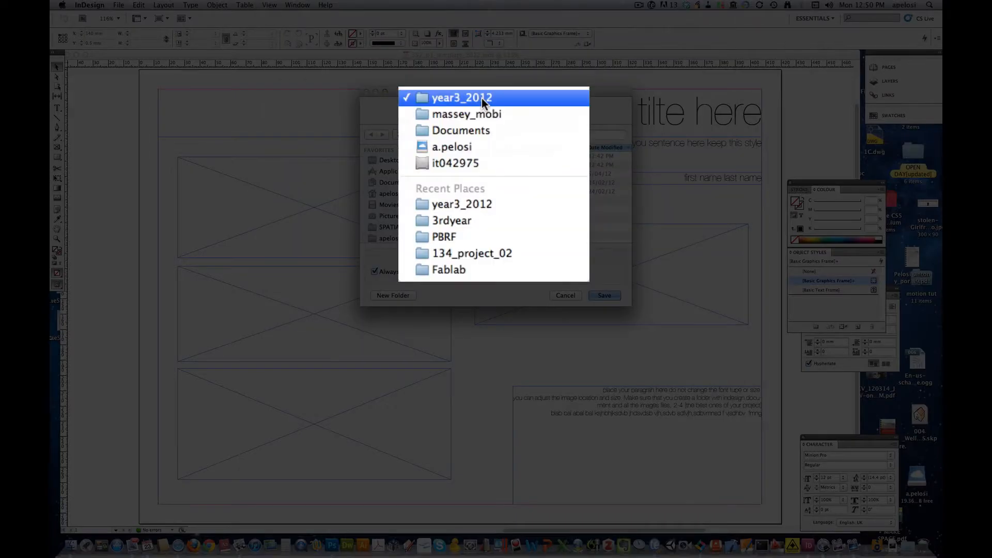
click(469, 204)
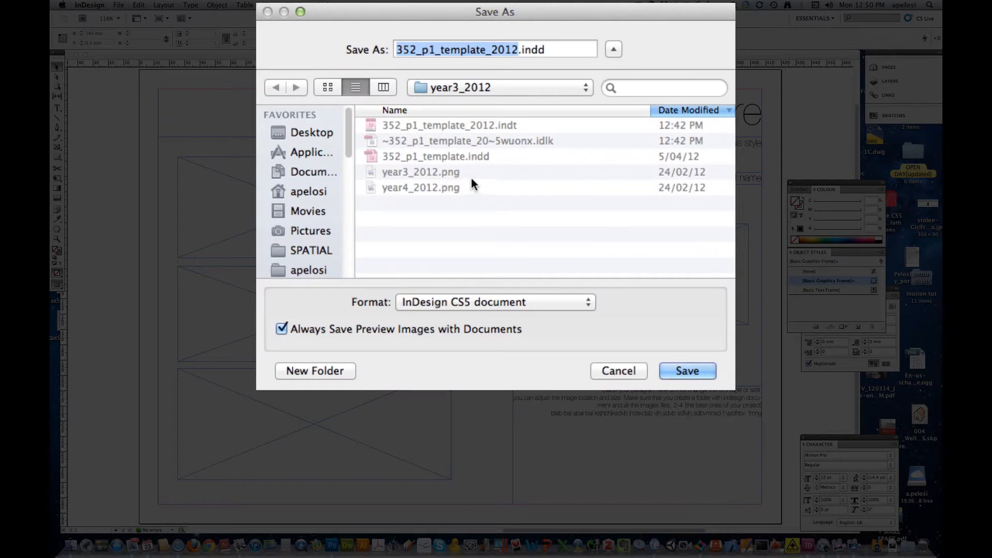
click(485, 142)
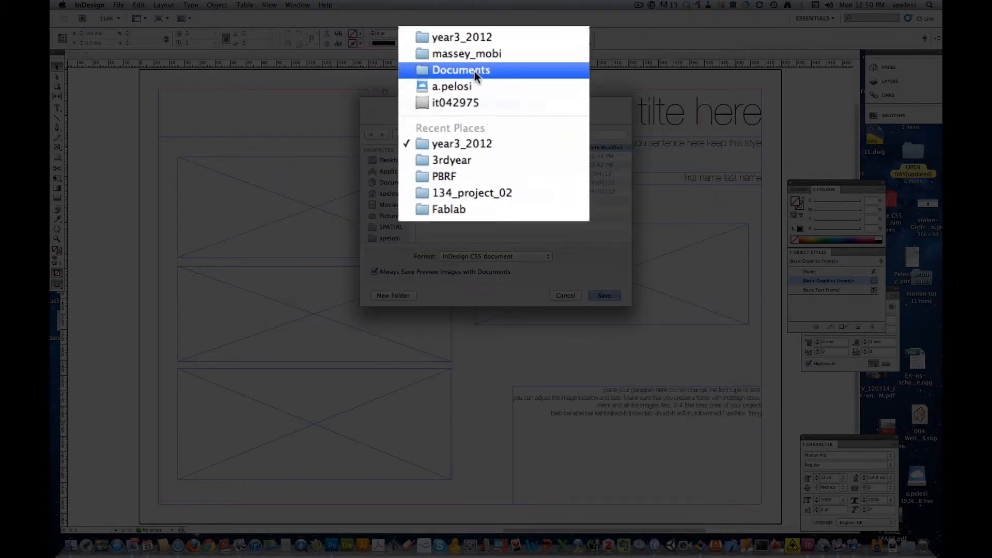
click(389, 161)
click(296, 134)
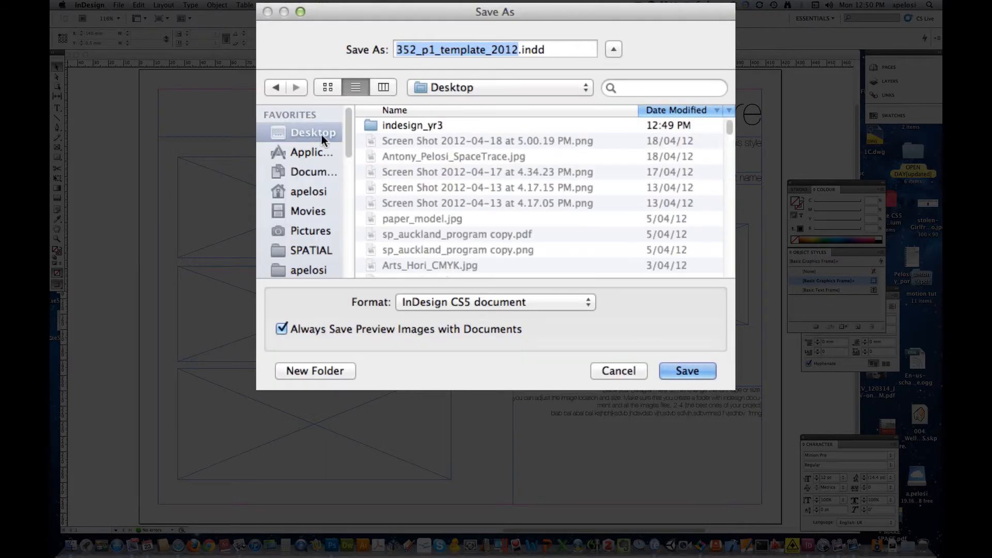
click(425, 128)
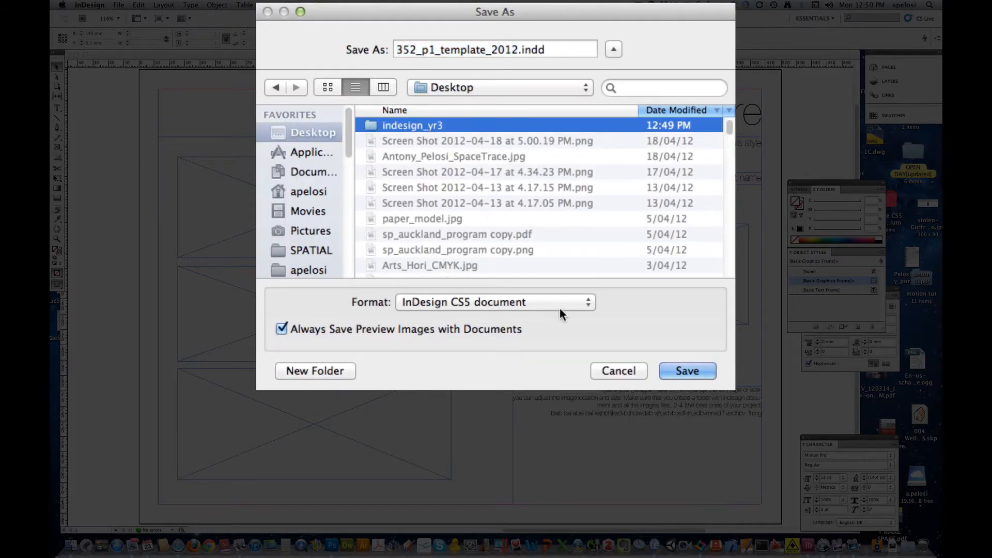
double_click(397, 124)
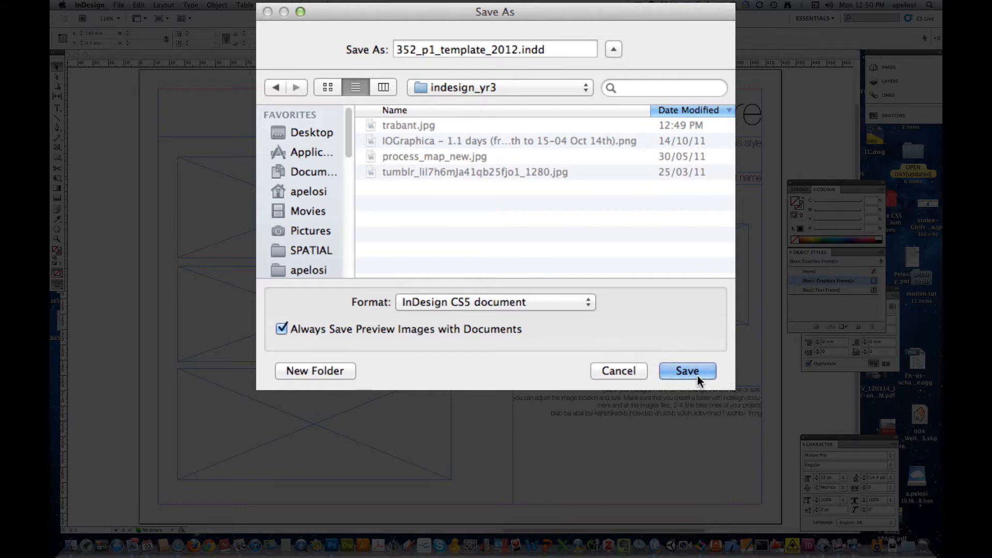
click(441, 49)
drag(439, 49, 486, 48)
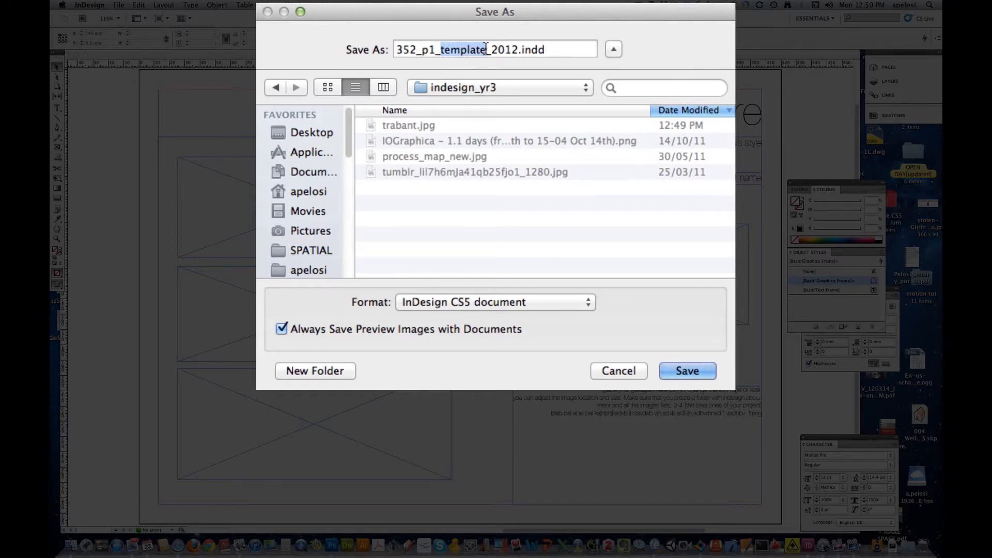
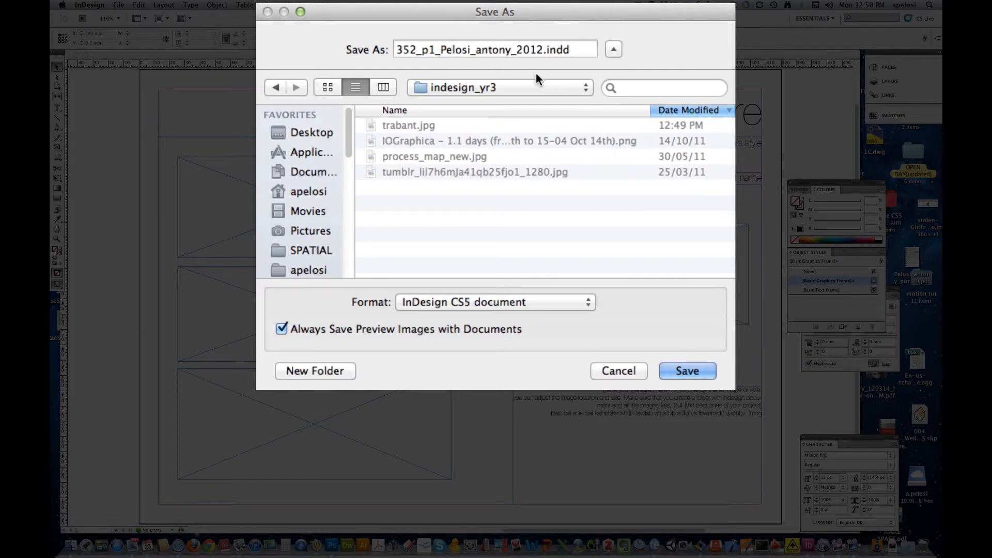
click(686, 371)
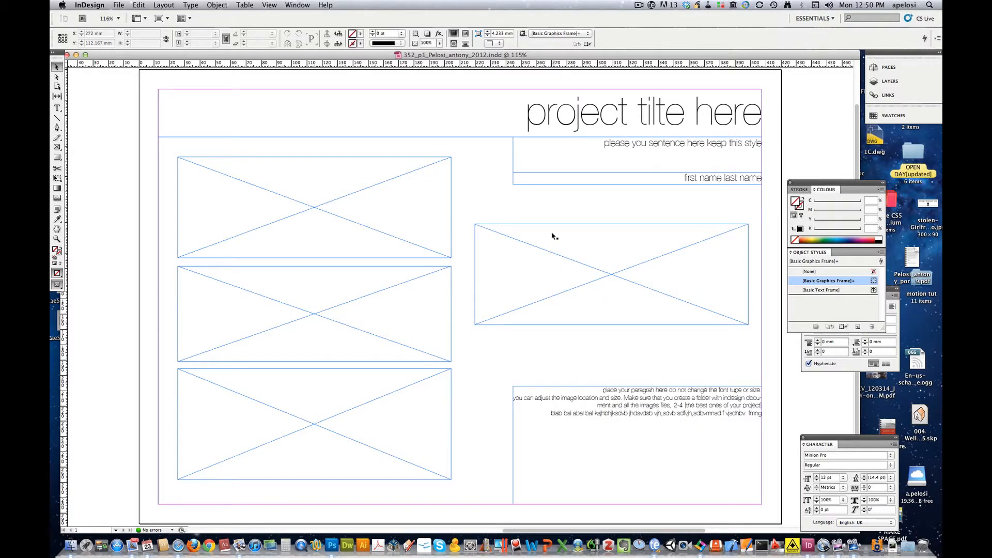
- Replace the 'first name' placeholder in the author line with the student's first name
double_click(580, 120)
drag(528, 117, 758, 111)
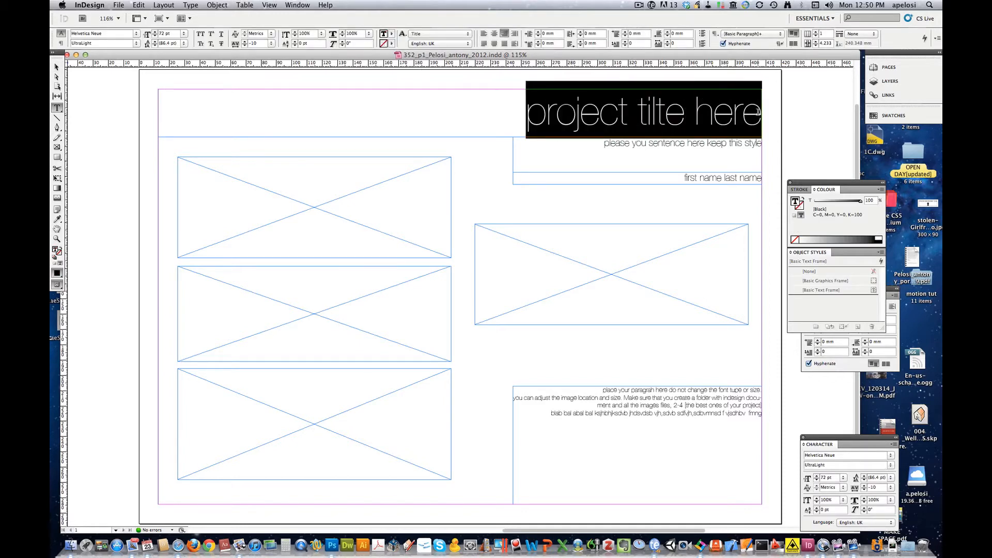
double_click(711, 115)
click(664, 133)
triple_click(631, 143)
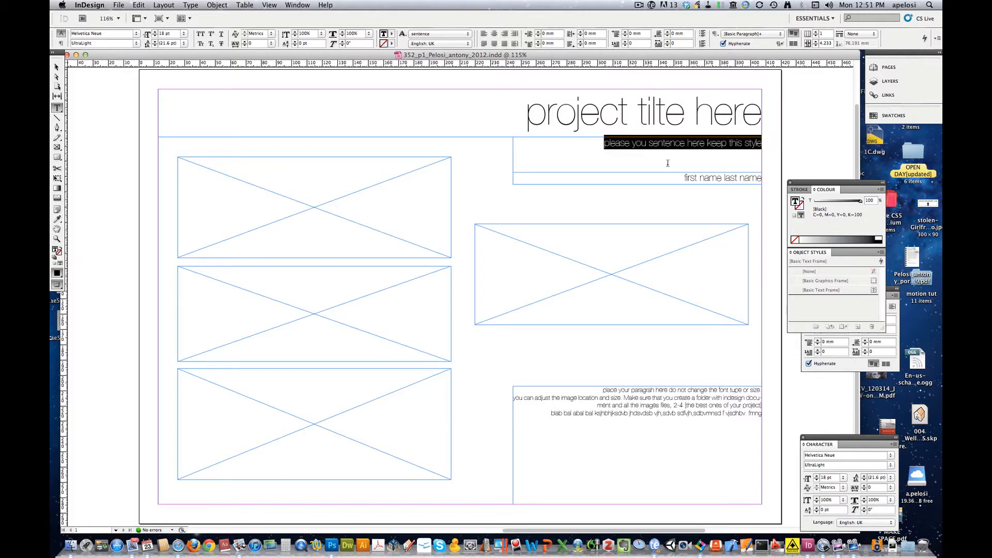
double_click(702, 178)
drag(685, 178, 720, 178)
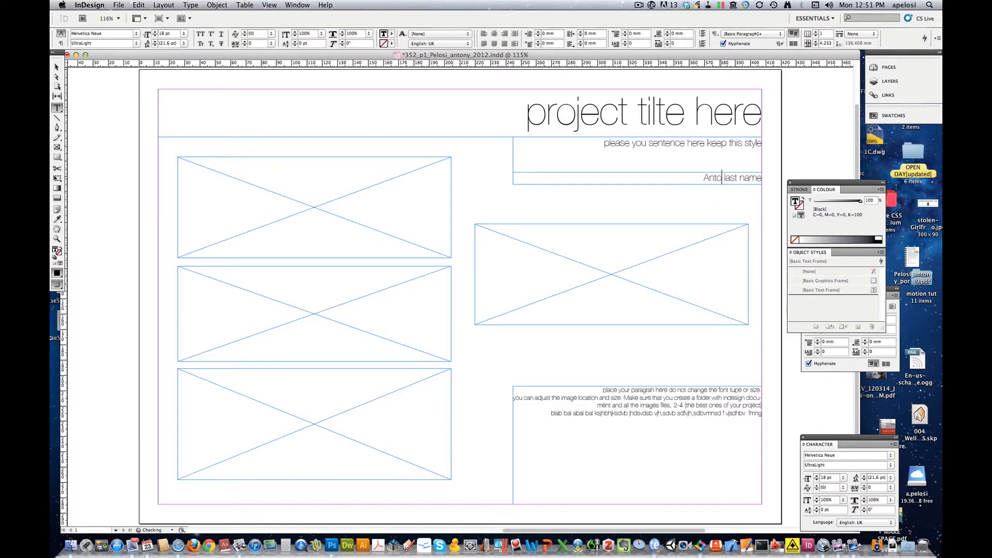
- Replace the 'last name' placeholder with the student's surname, removing the stray character
drag(725, 178, 763, 178)
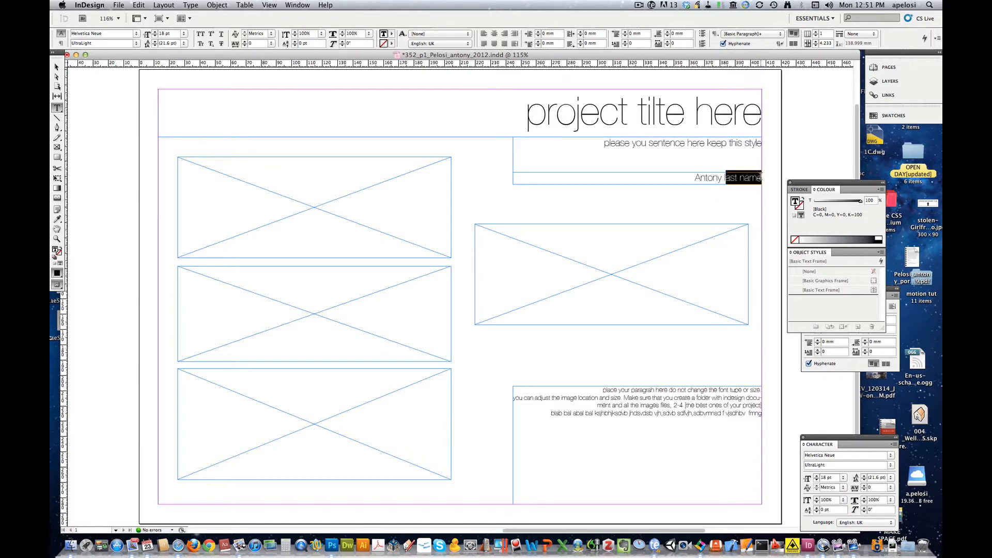
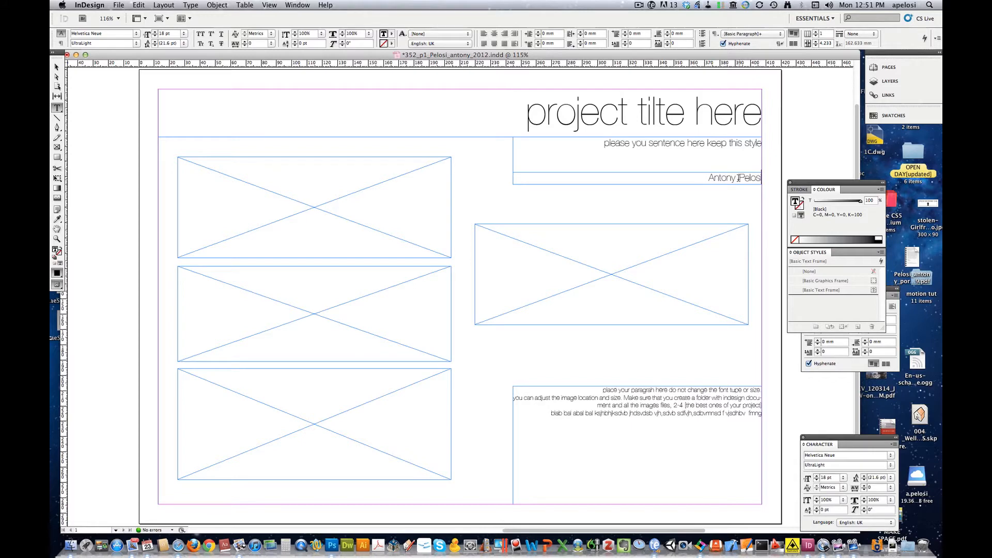
click(739, 179)
key(BackSpace)
- Nudge the empty top-left image frame up to X 25.333 mm, Y 55.517 mm
click(57, 67)
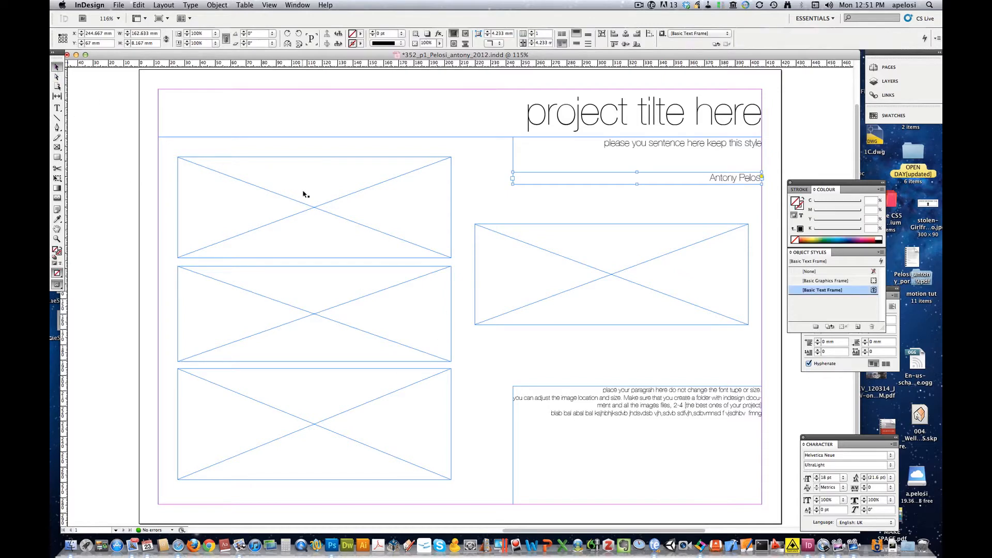
click(288, 161)
mouse_move(287, 160)
mouse_down()
mouse_move(303, 157)
mouse_move(288, 157)
mouse_up()
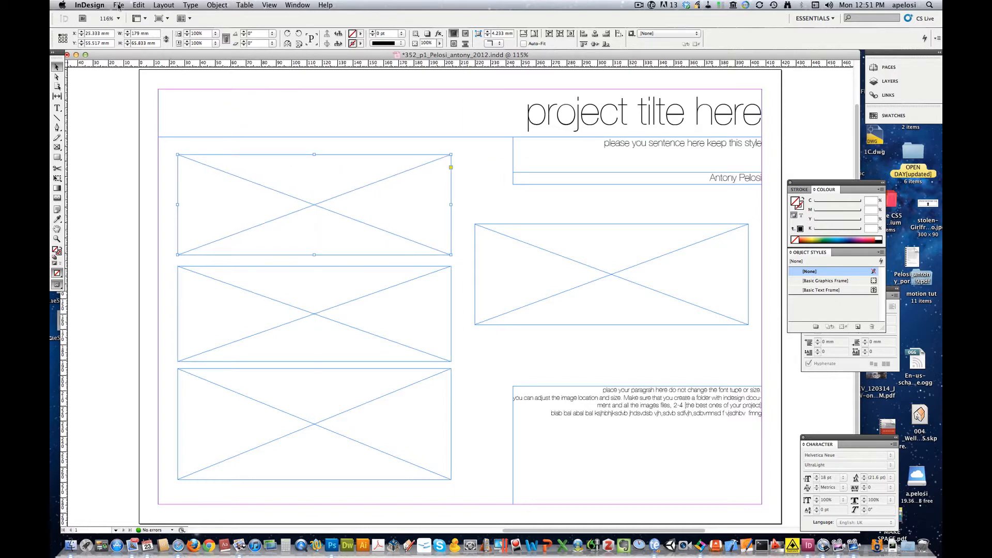
click(119, 5)
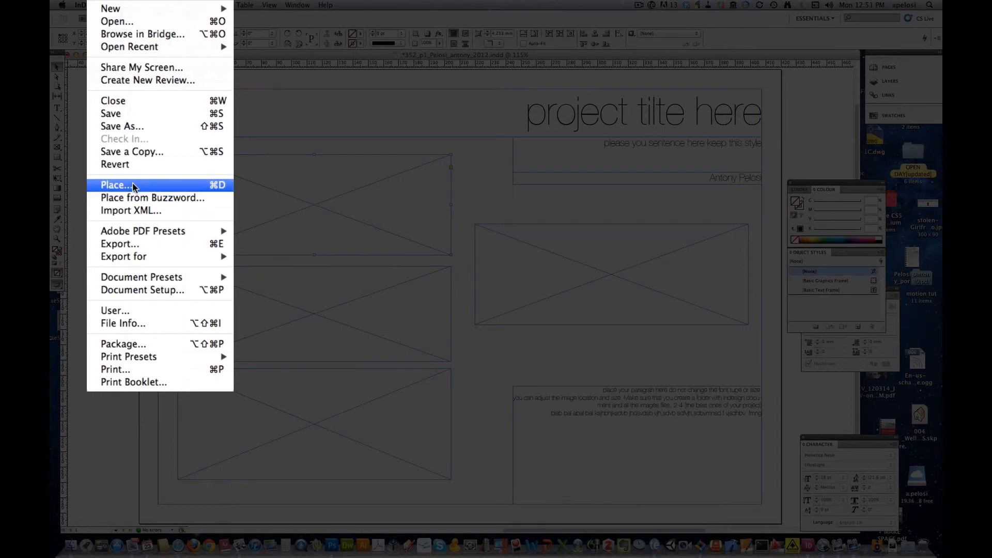
- Load trabant.jpg, process_map_new.jpg and two other JPGs from indesign_yr3 for placing
click(133, 185)
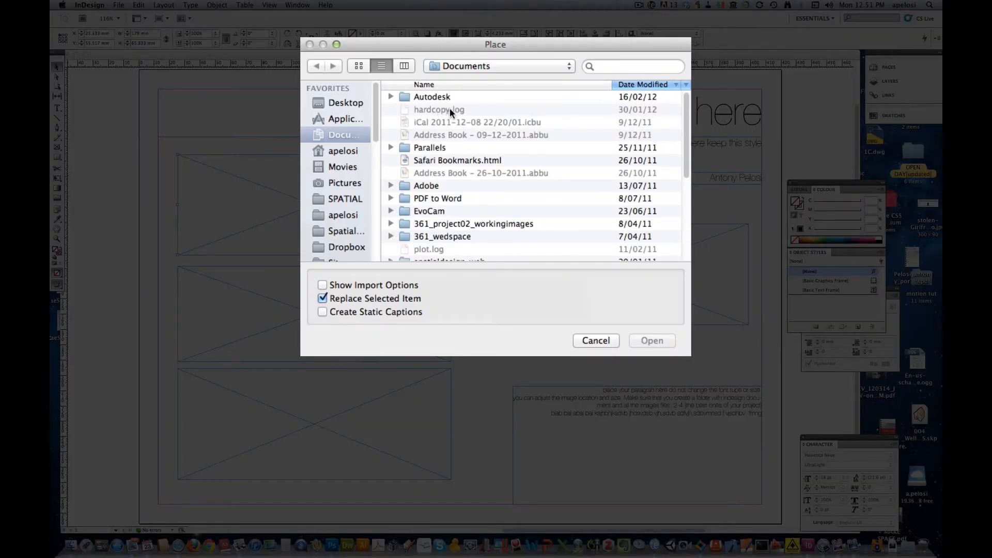
click(345, 102)
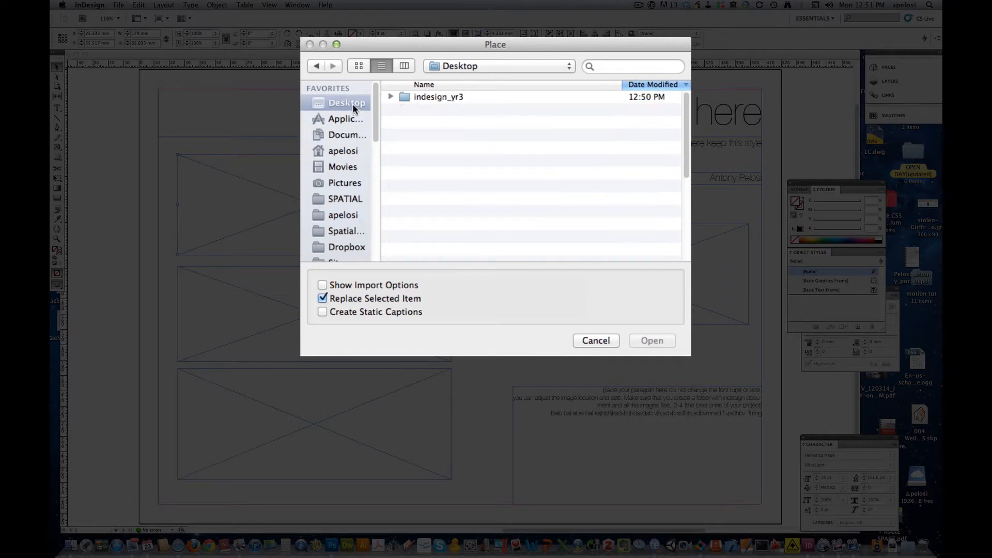
double_click(439, 97)
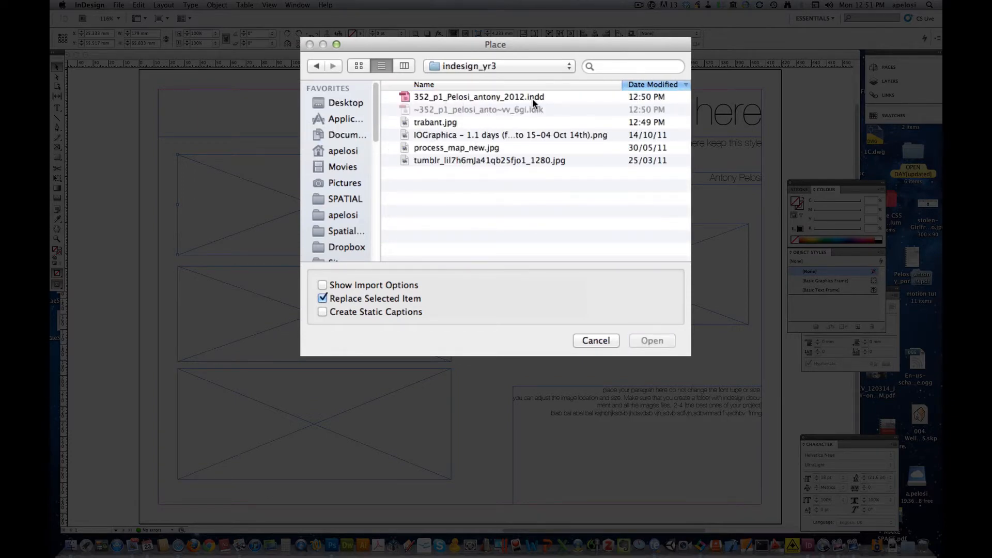
click(430, 124)
shift+click(425, 160)
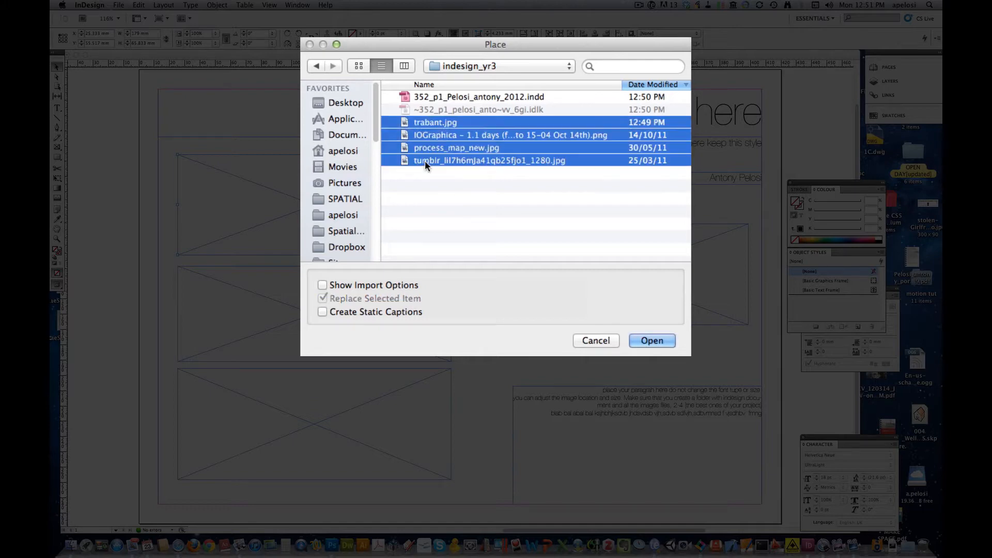
click(651, 341)
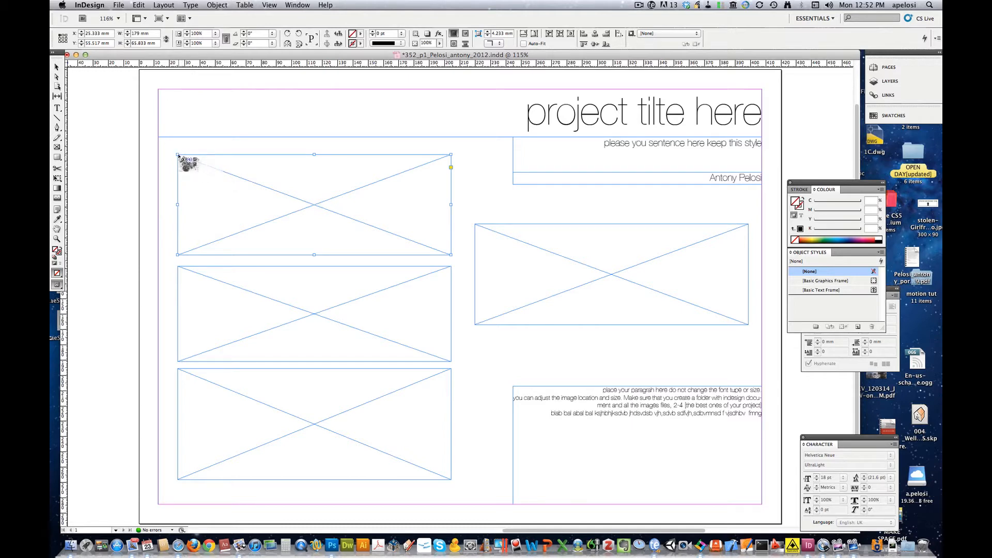
- Place the four loaded images into the top-left, second, bottom-left (trabant.jpg) and right frames
click(179, 156)
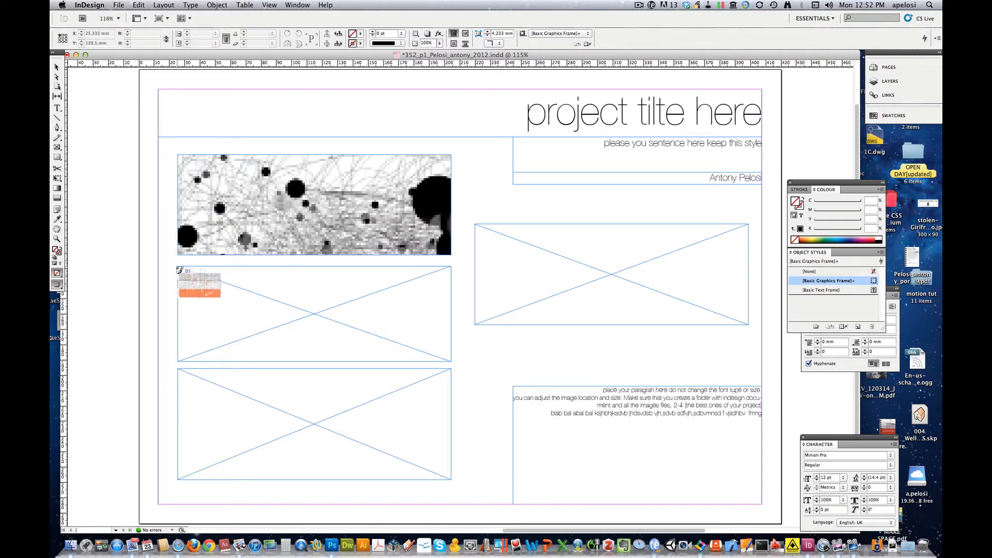
click(180, 269)
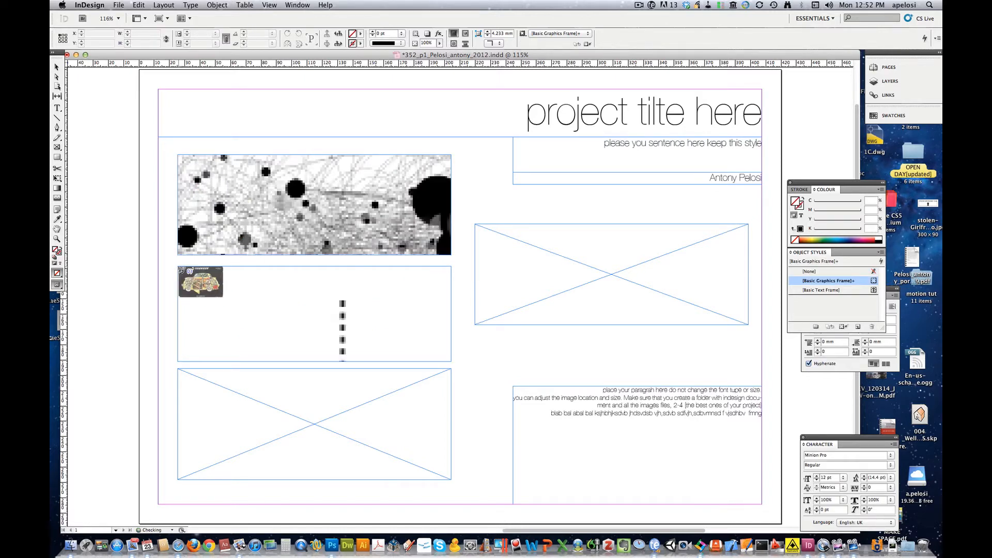
click(182, 371)
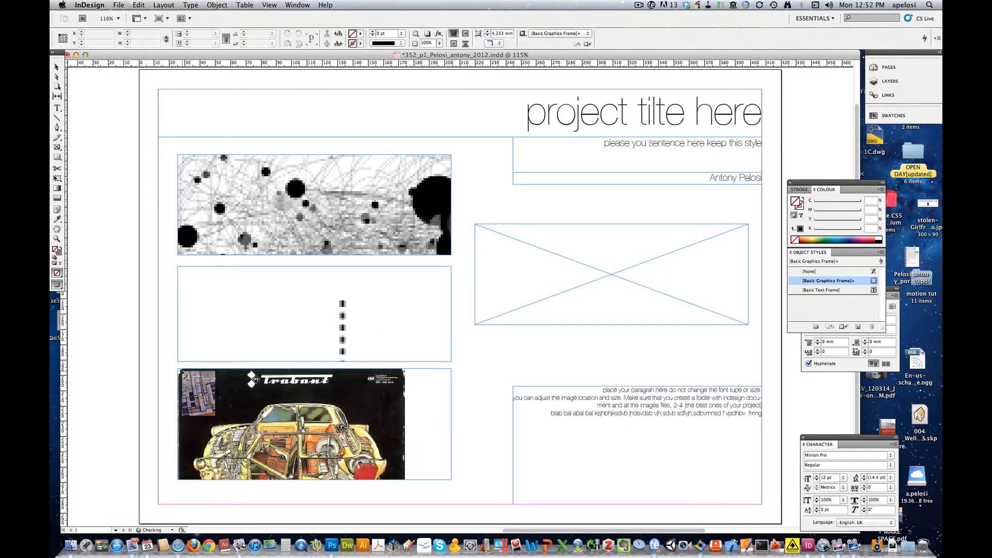
click(478, 227)
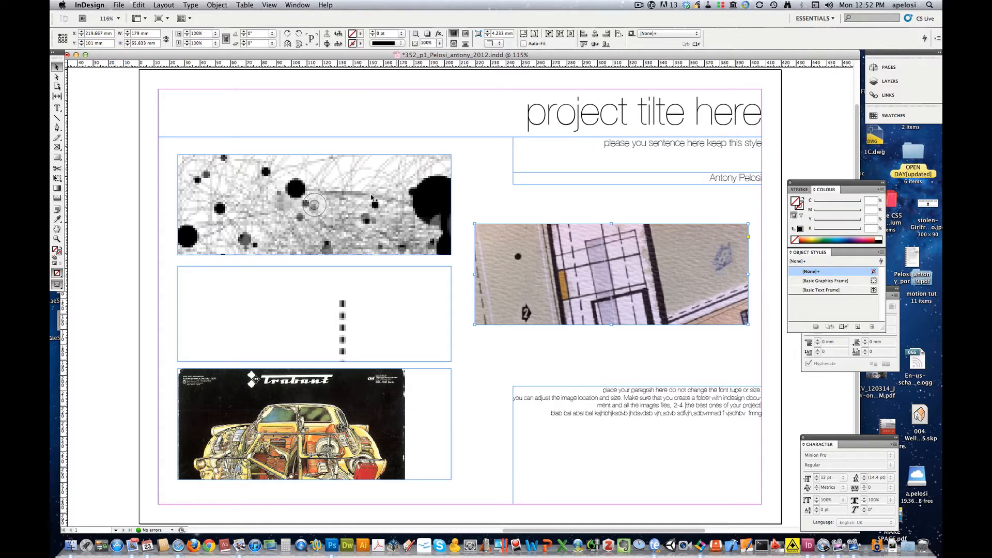
click(352, 197)
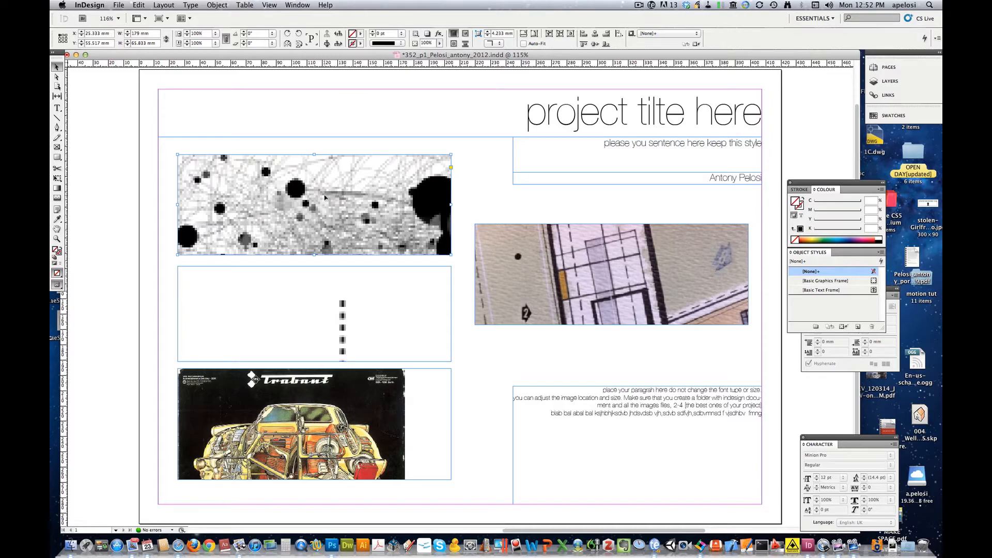
- Apply Object > Fitting > Fit Content to Frame to the top-left bubble picture
click(221, 7)
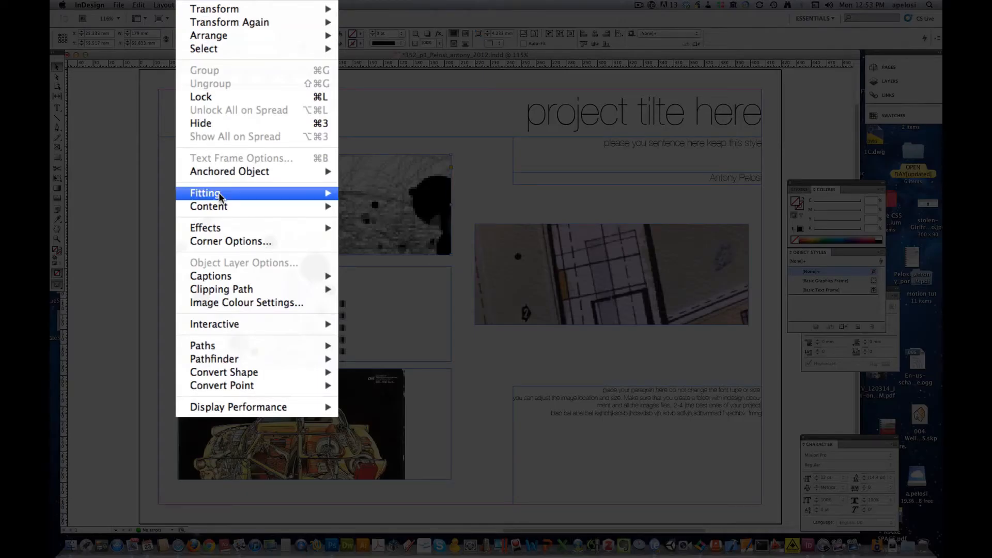
mouse_move(231, 138)
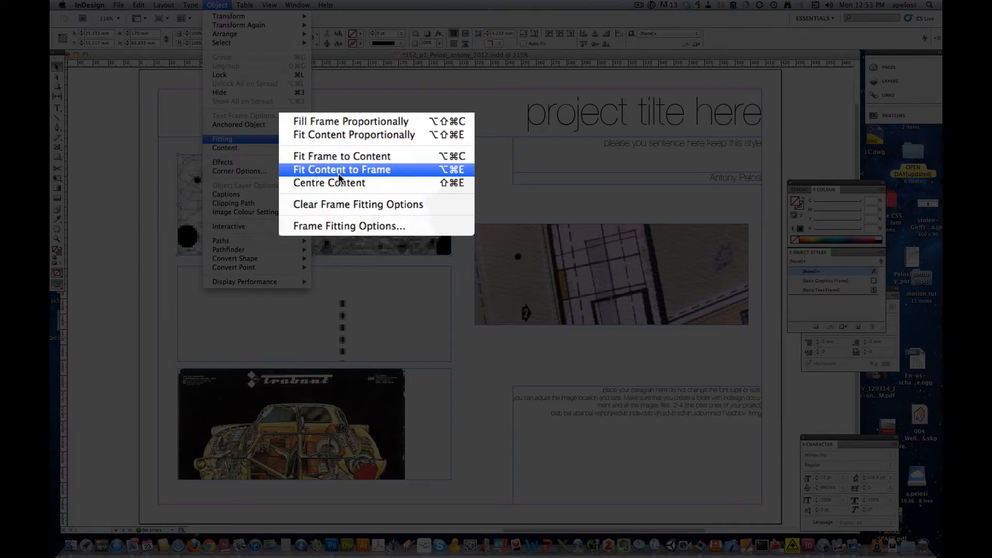
click(338, 172)
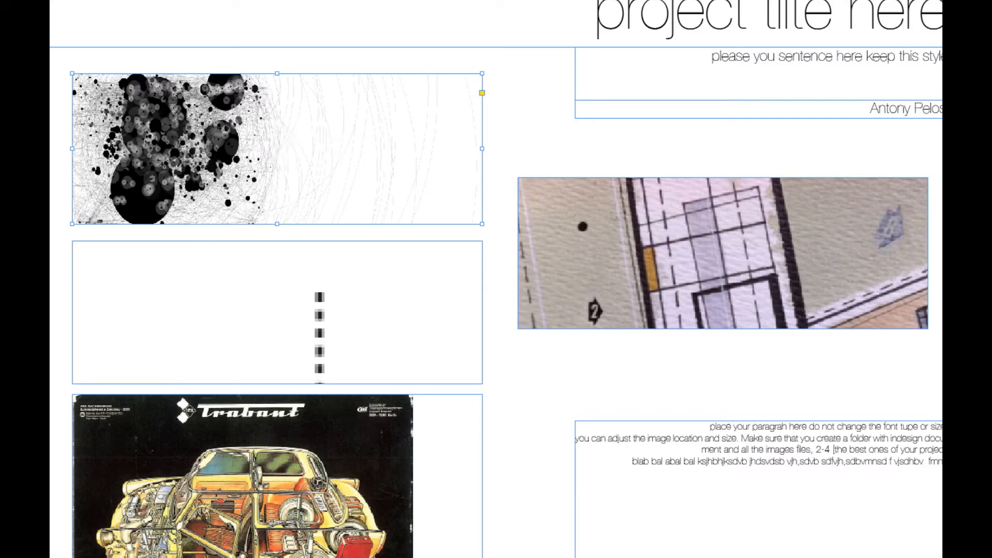
- Apply Fill Frame Proportionally to the bubble picture in the top-left frame
click(217, 5)
mouse_move(238, 141)
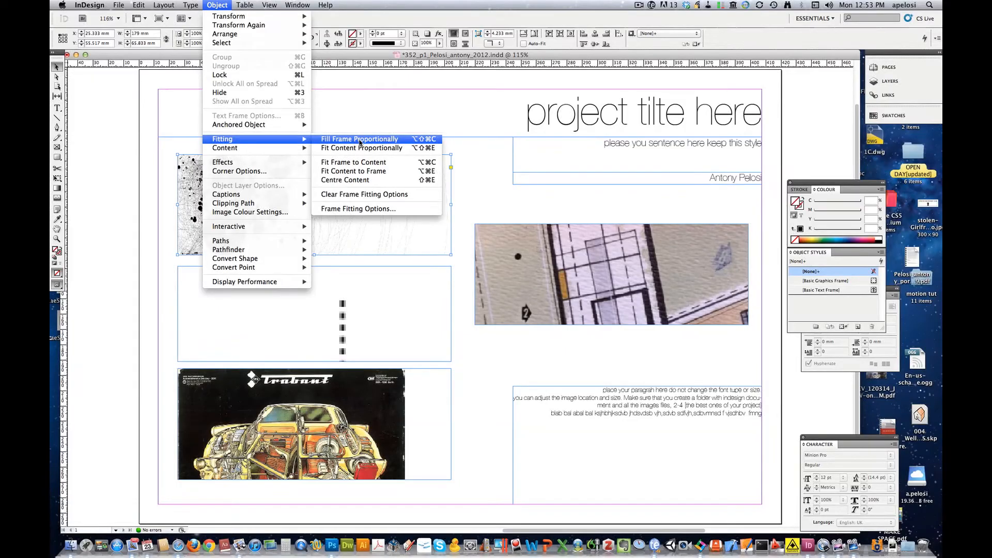
click(351, 122)
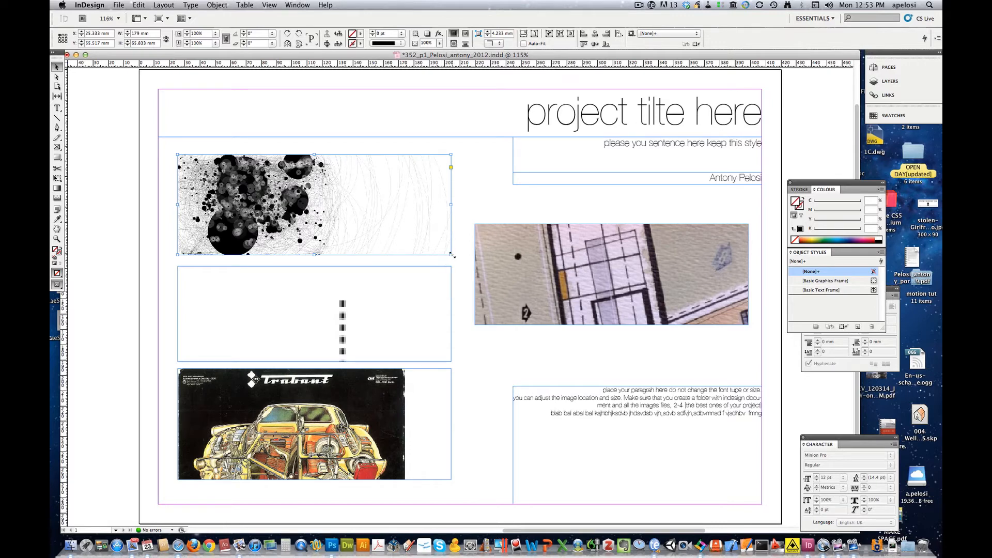
- Scale up the bubble picture, move it to X 0, Y 0, and stretch it to 420 × 144.167 mm
drag(451, 255, 471, 255)
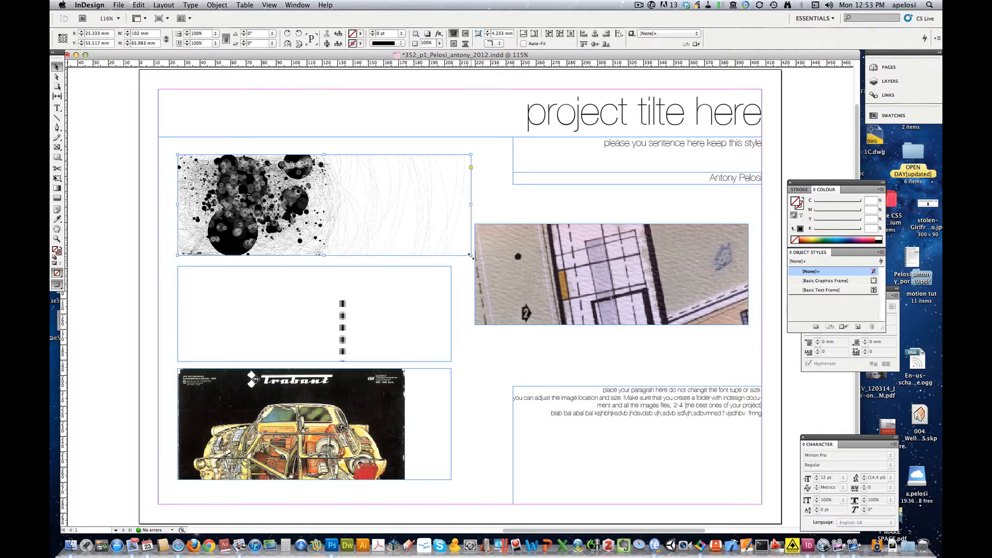
mouse_move(470, 256)
mouse_down()
mouse_move(522, 308)
mouse_move(592, 332)
mouse_move(447, 262)
mouse_move(449, 207)
mouse_move(491, 205)
mouse_move(589, 230)
mouse_move(485, 267)
mouse_move(514, 292)
mouse_move(475, 267)
mouse_move(476, 242)
mouse_move(470, 254)
mouse_up()
drag(471, 254, 620, 366)
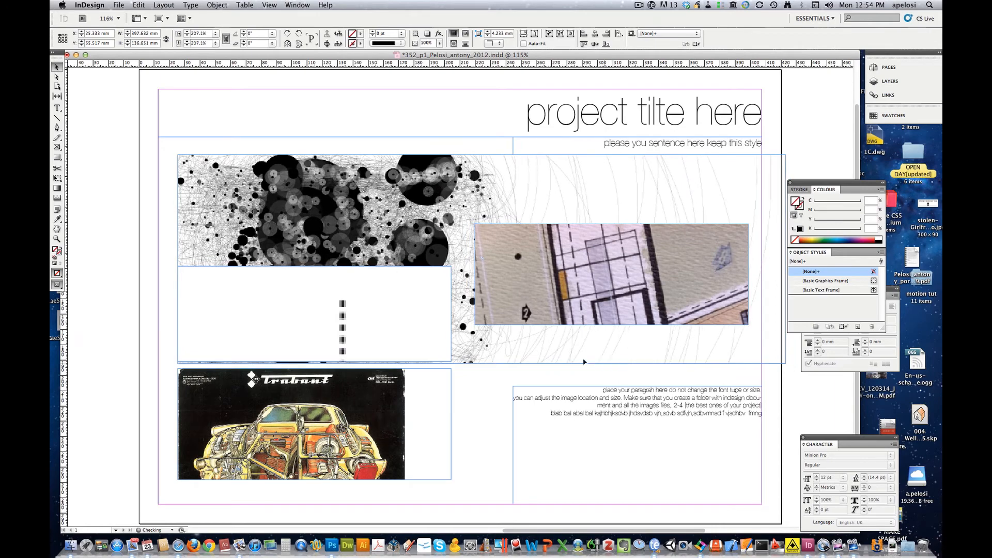
drag(405, 209, 368, 128)
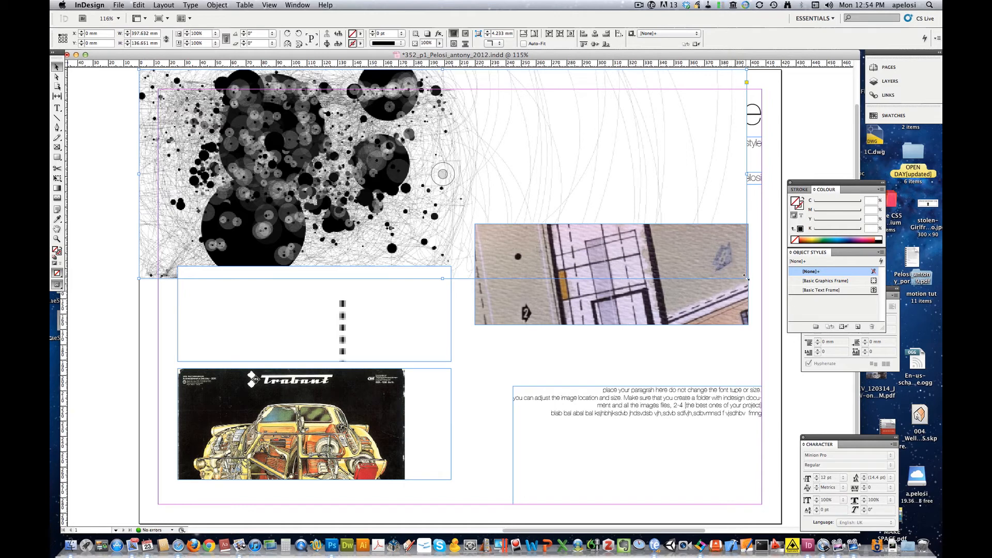
drag(746, 278, 765, 291)
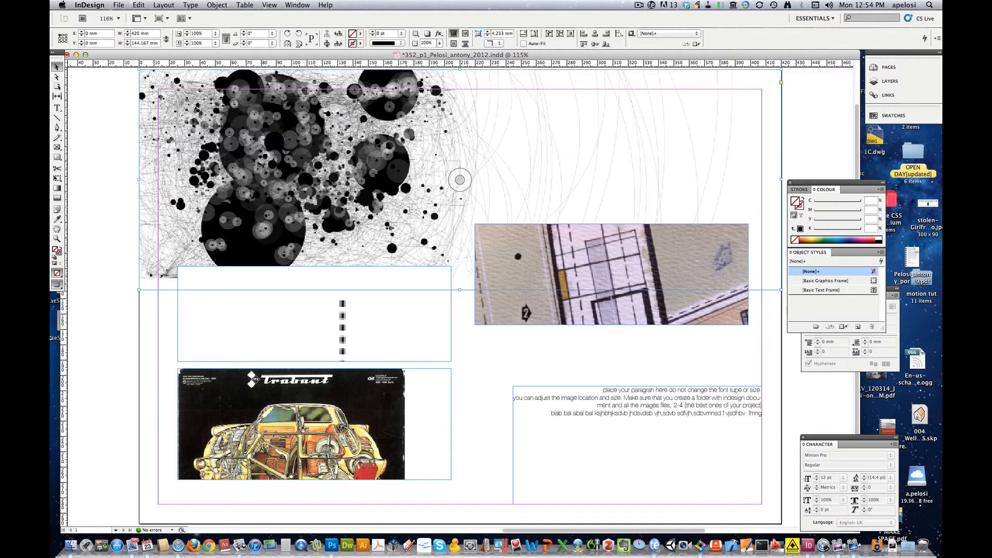
- Send the bubble picture to back so the 'project tilte here' title block shows over it
right_click(310, 175)
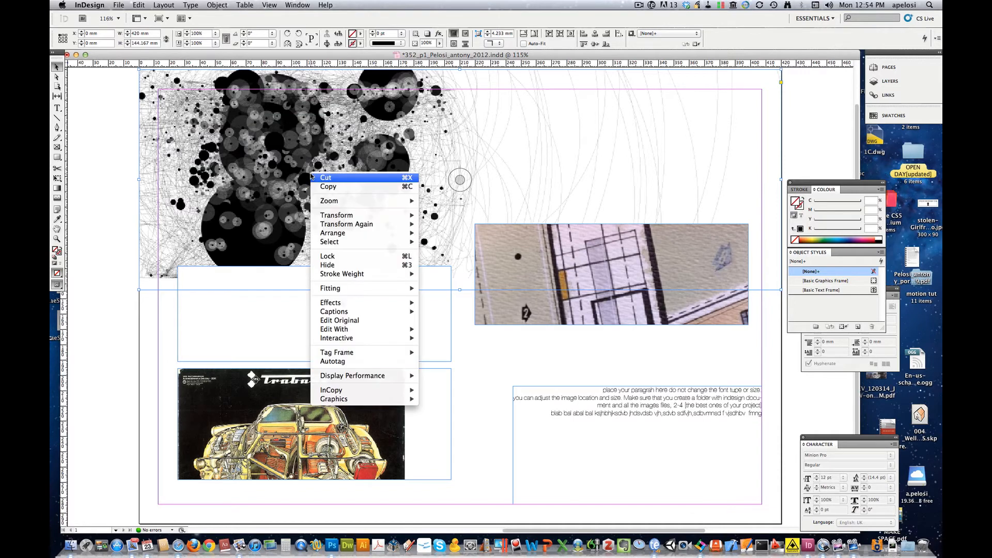
mouse_move(355, 234)
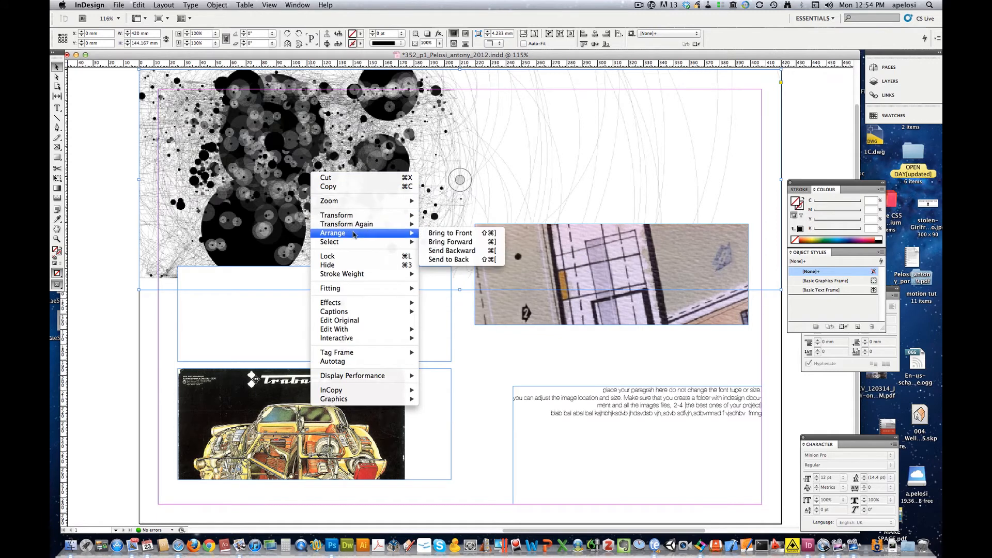
click(450, 260)
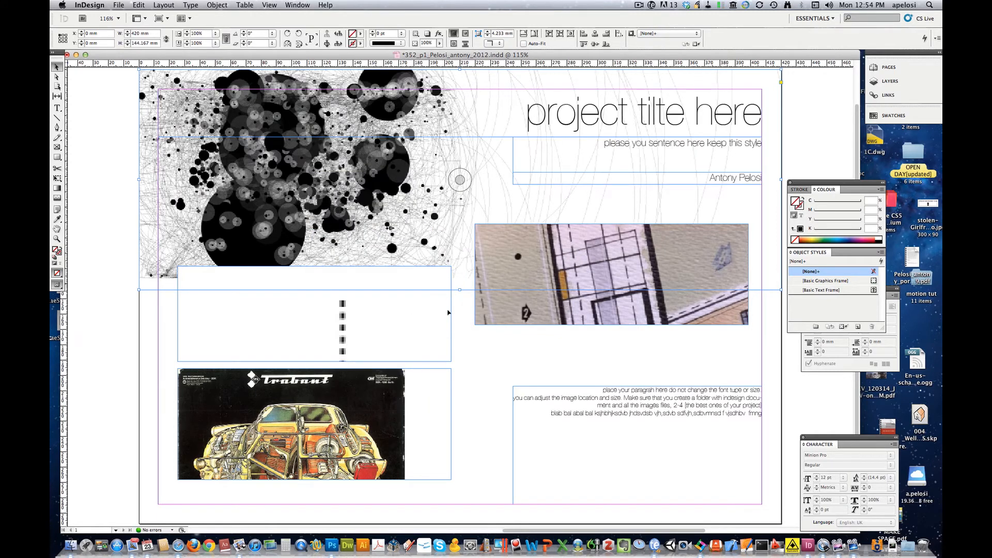
click(469, 341)
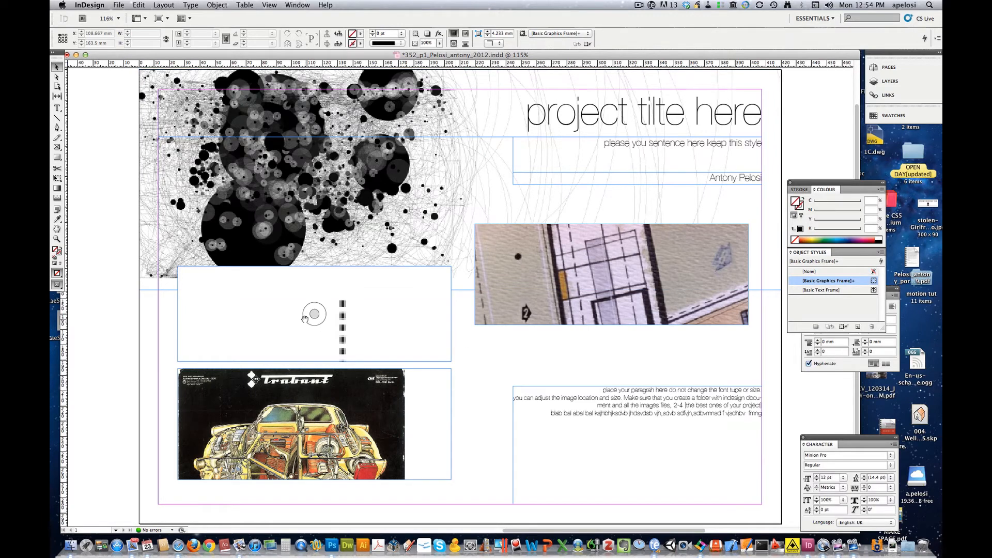
click(265, 322)
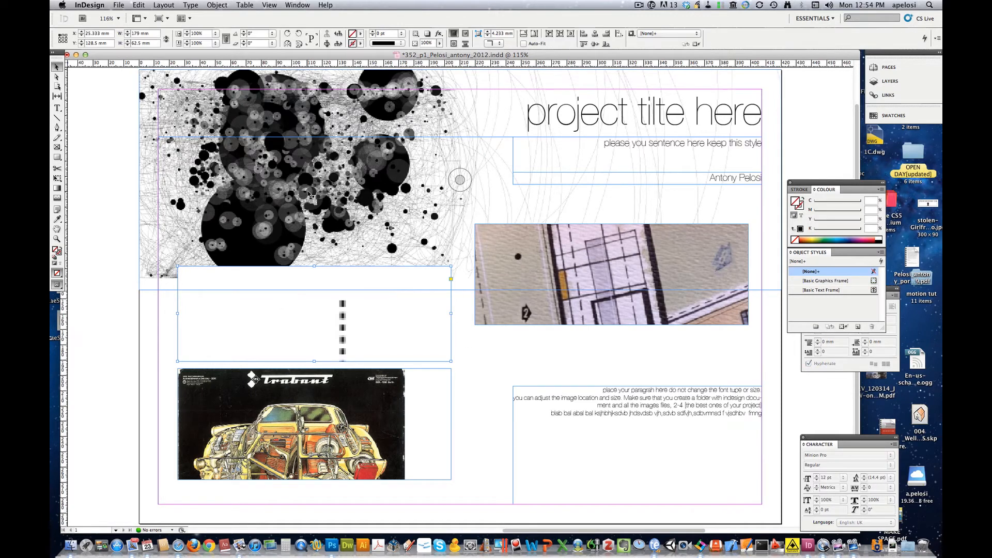
- Fit the second frame's picture so it fills the frame proportionally
click(229, 6)
mouse_move(236, 140)
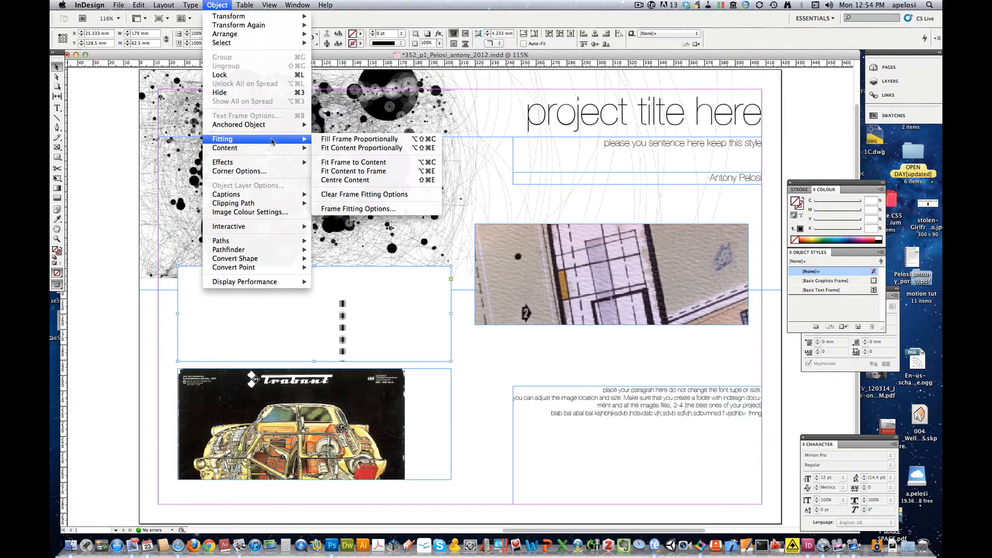
click(342, 142)
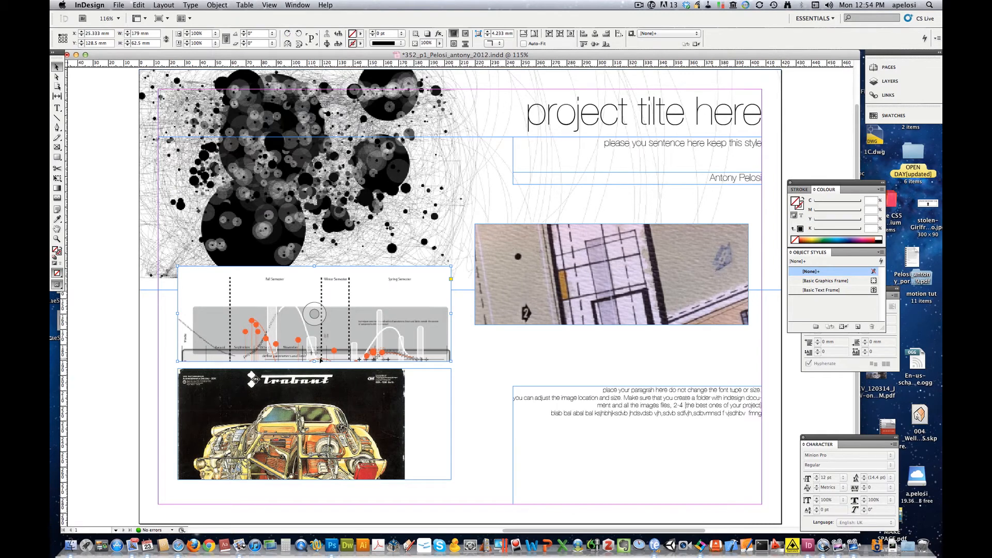
- Stretch and scale up the schedule graphic, then move it to the lower left
drag(314, 362, 313, 469)
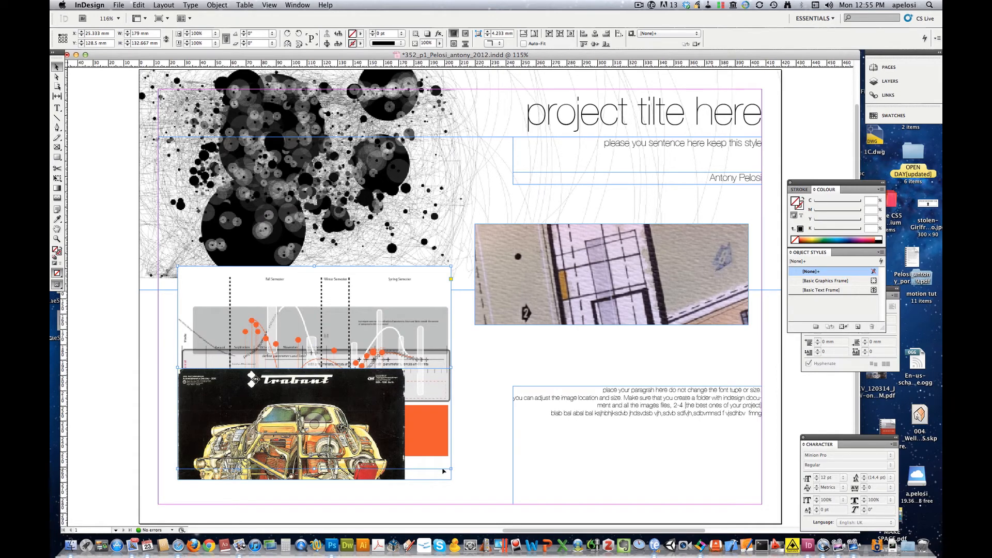
mouse_move(451, 469)
mouse_down()
mouse_move(462, 469)
mouse_move(454, 465)
mouse_up()
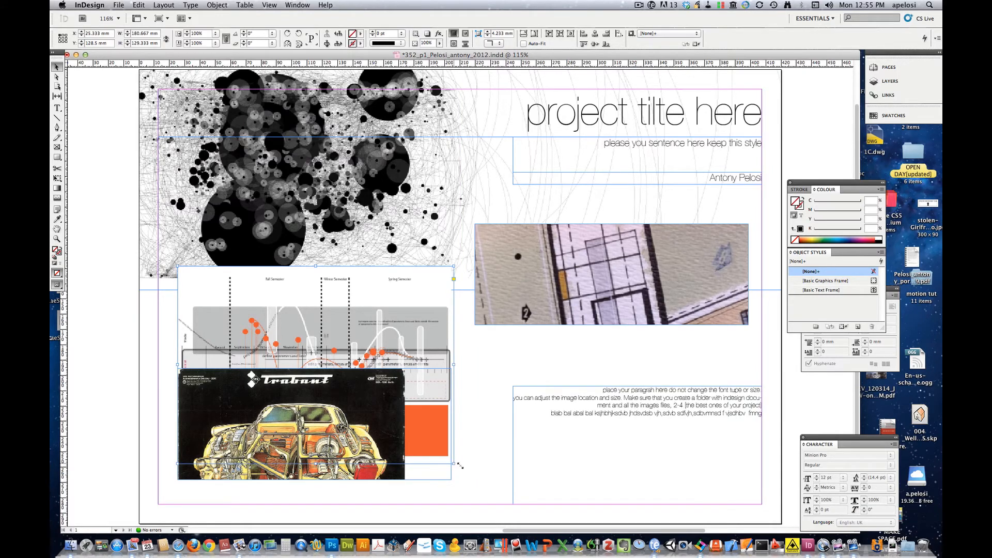
mouse_move(459, 466)
mouse_down()
mouse_move(483, 483)
mouse_move(470, 475)
mouse_up()
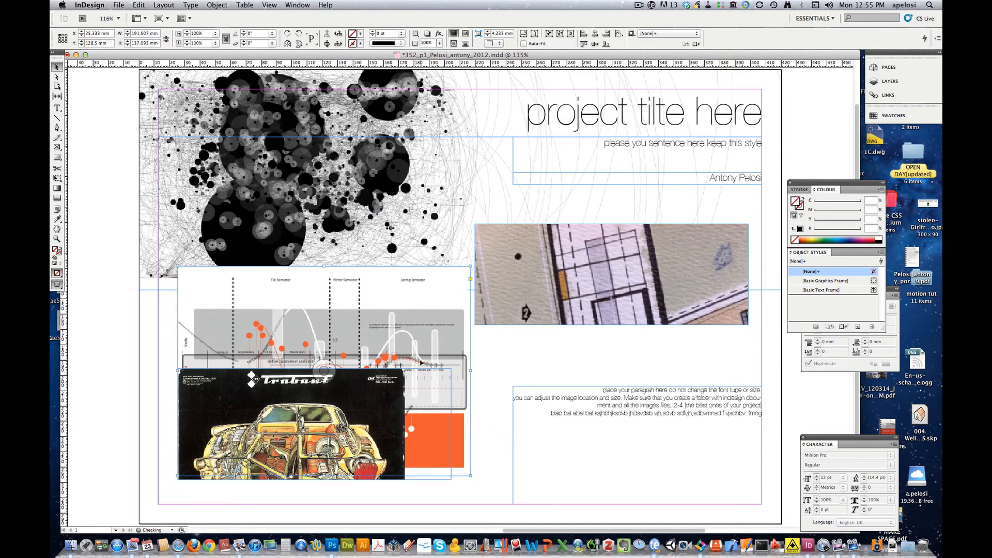
drag(417, 330, 383, 356)
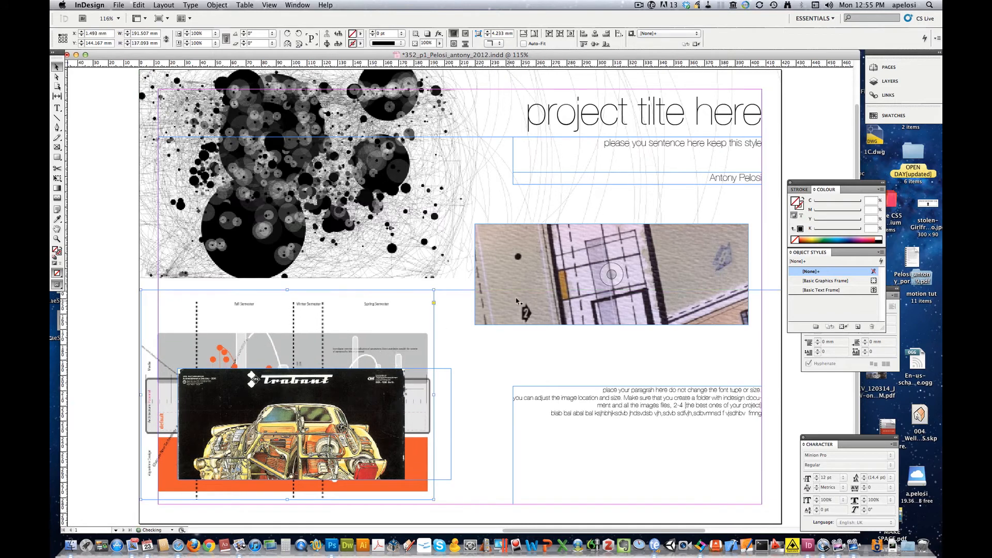
- Move the sketch image down beside the text, then delete the schedule graphic and orange block
mouse_move(576, 255)
mouse_down()
mouse_move(574, 316)
mouse_move(585, 310)
mouse_up()
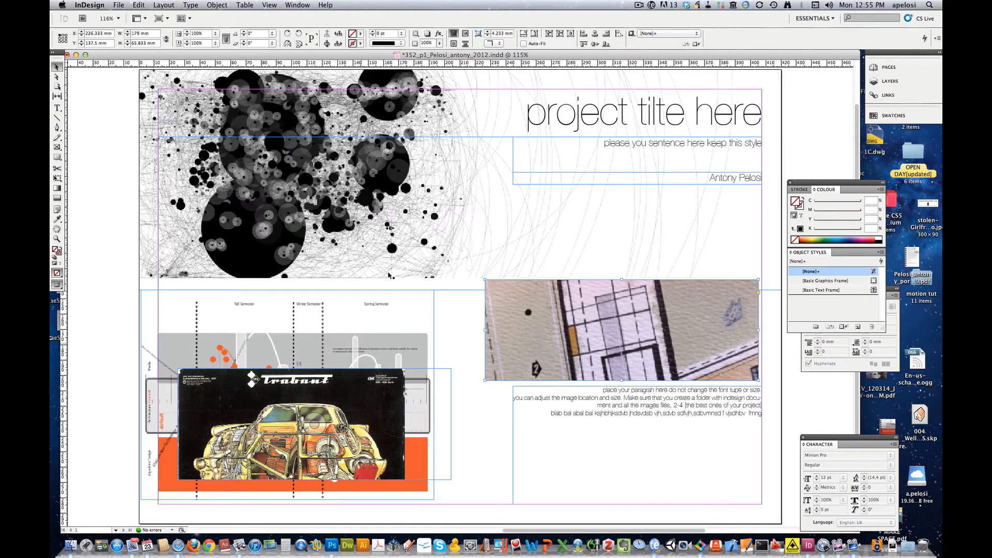
click(371, 383)
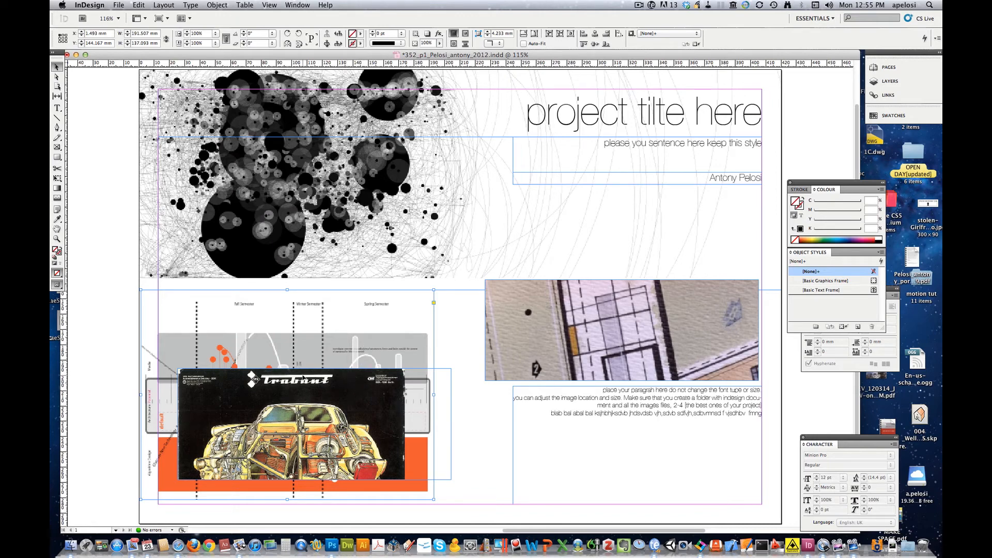
drag(291, 426, 308, 423)
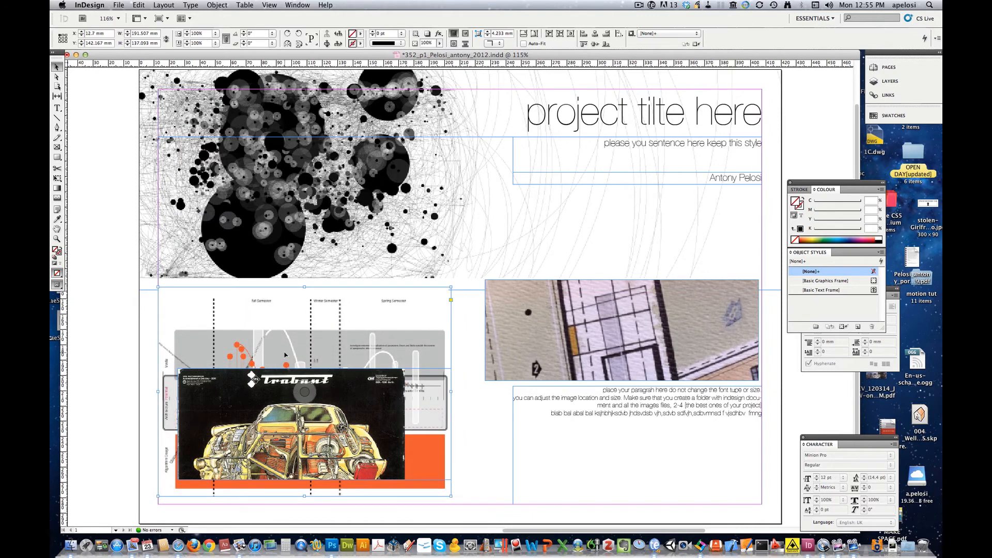
key(Delete)
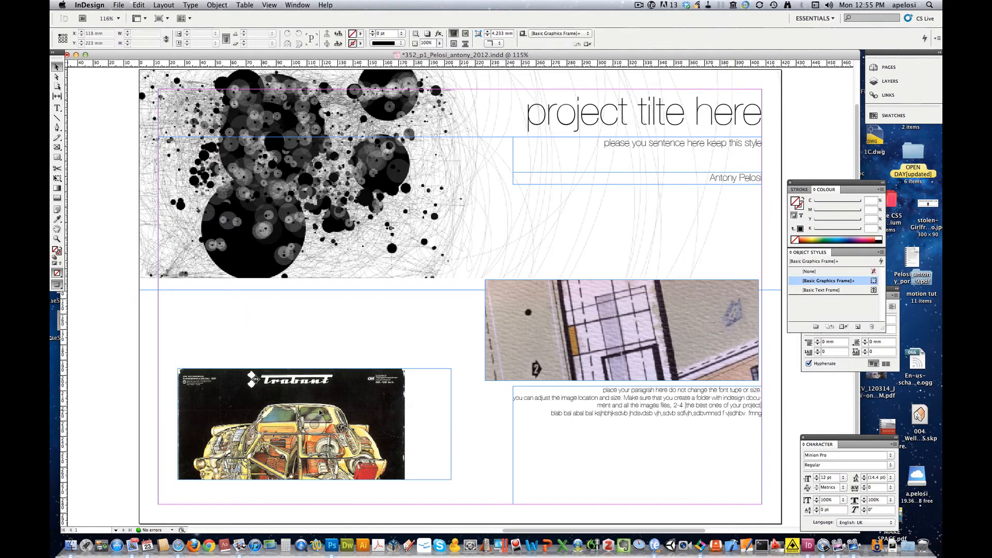
- Move the Trabant image up-left and enlarge it to 237.673 × 172.737 mm at X 0, Y 136 mm
click(394, 464)
drag(451, 479, 405, 485)
drag(324, 404, 285, 308)
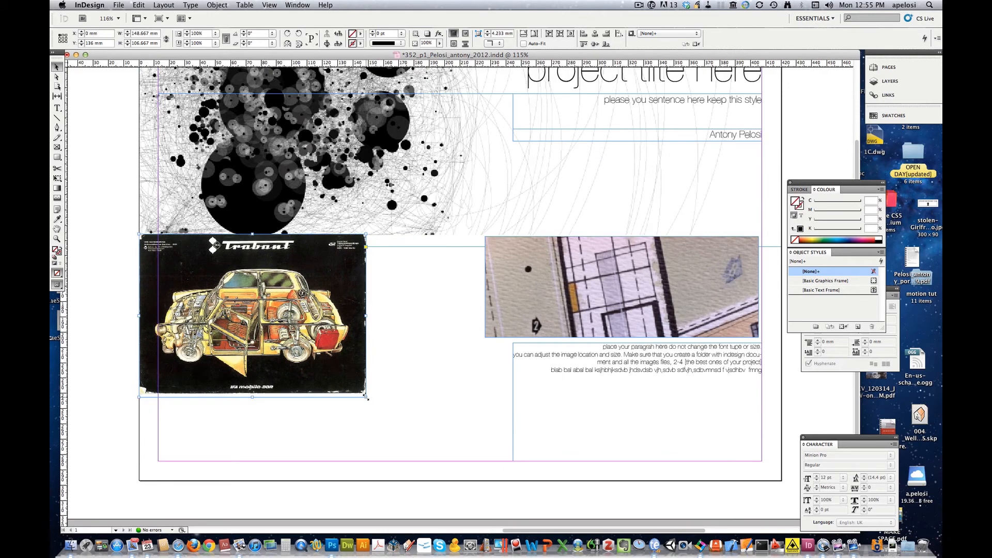
drag(367, 396, 481, 480)
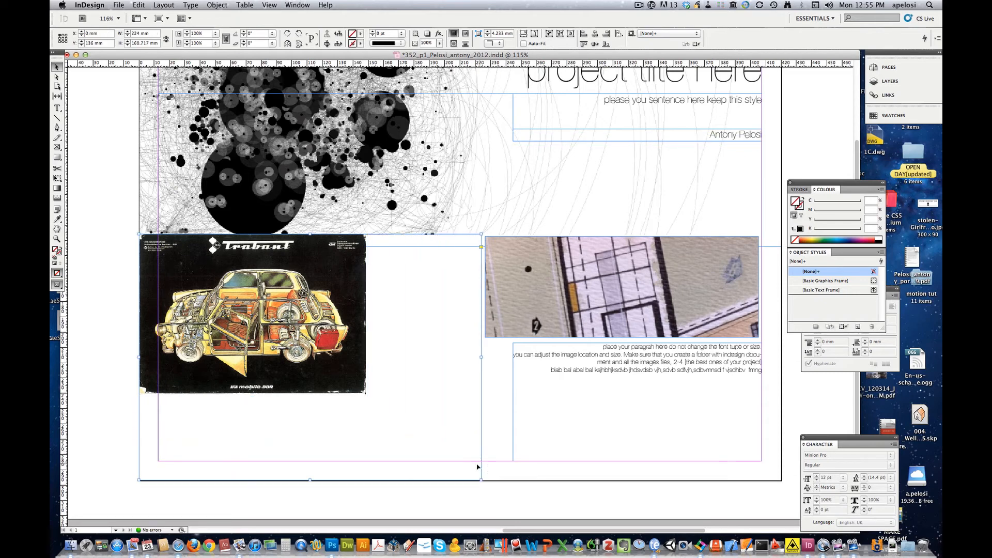
drag(480, 479, 502, 485)
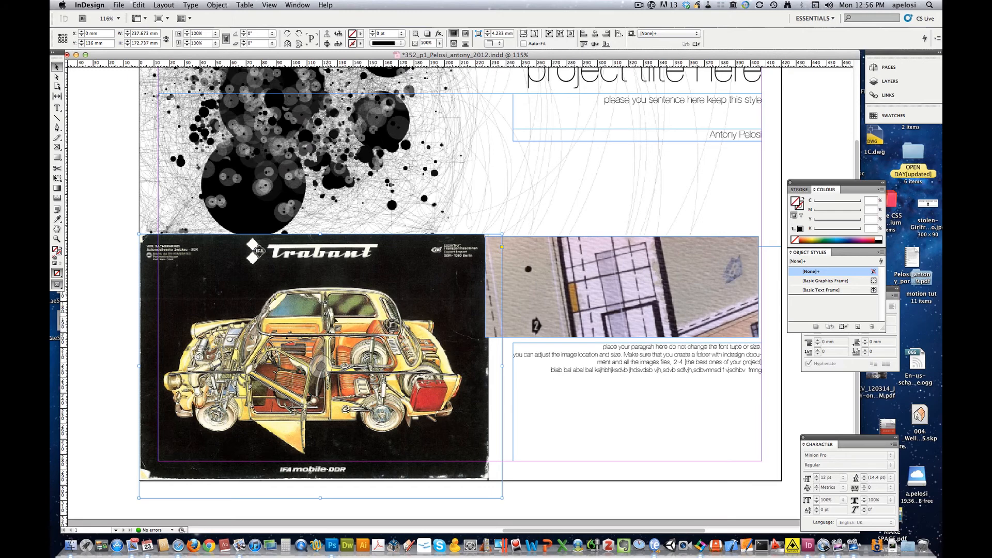
- Set the Trabant image's Display Performance to High Quality Display
right_click(336, 313)
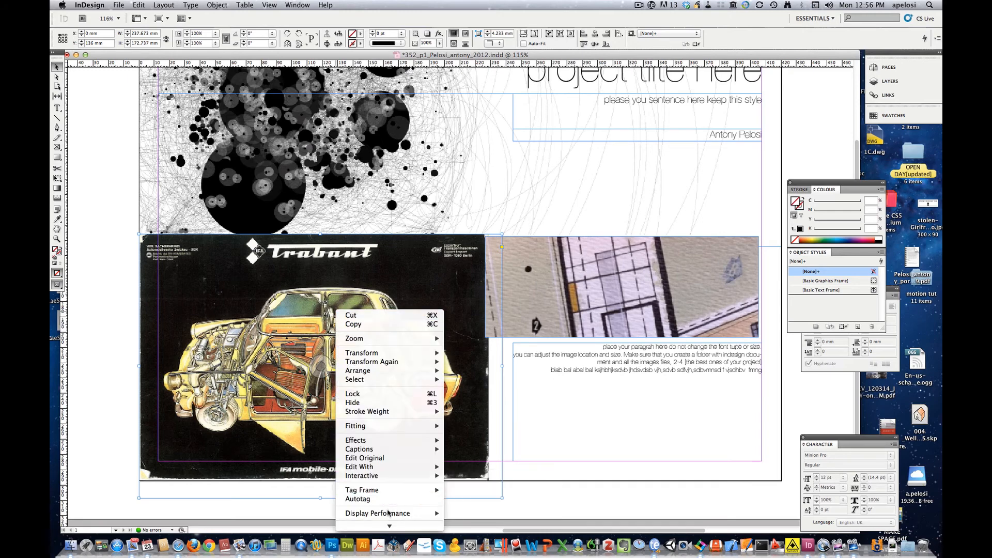
mouse_move(389, 514)
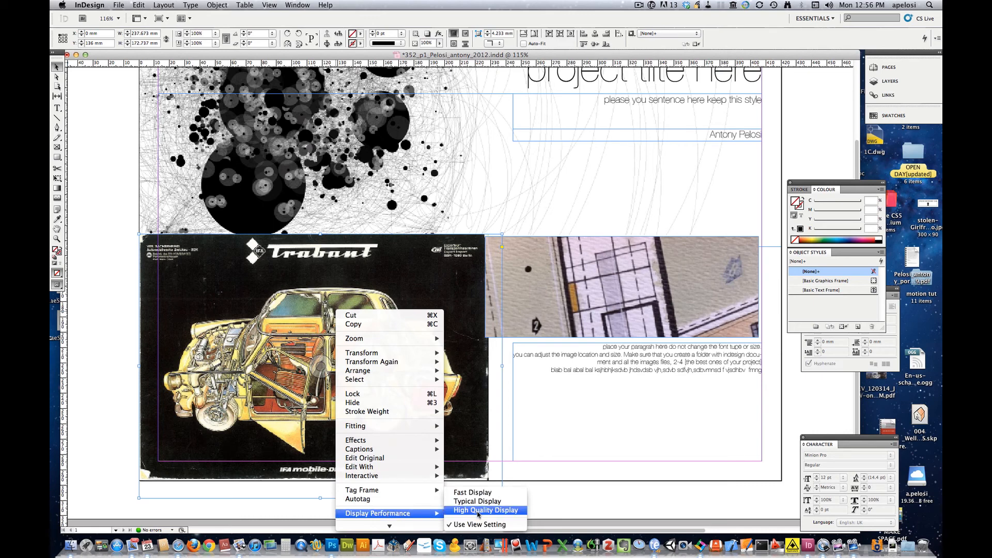
click(478, 512)
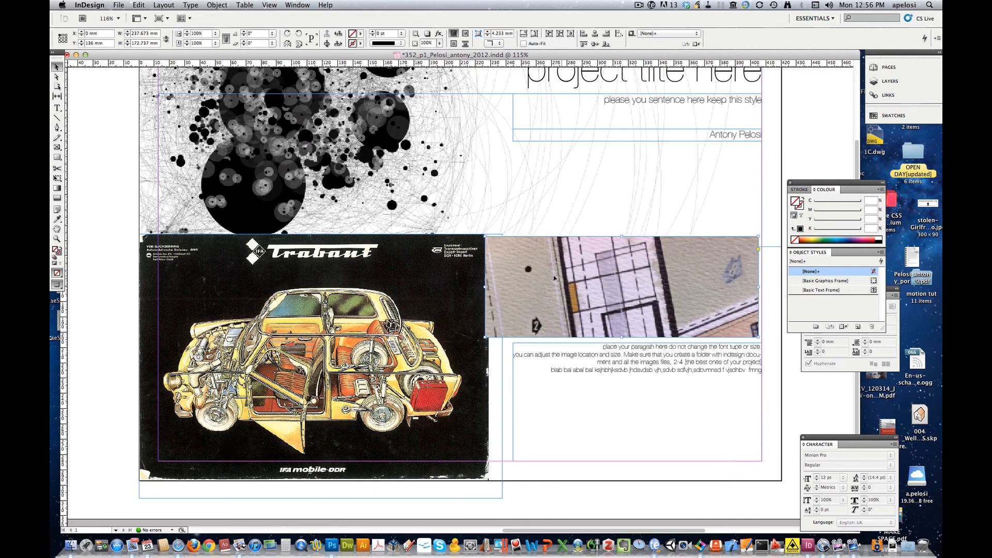
- Nudge the sketch image right and scale the Trabant image down into the lower-left column
mouse_move(545, 276)
mouse_down()
mouse_move(562, 274)
mouse_move(558, 254)
mouse_move(568, 255)
mouse_up()
click(450, 263)
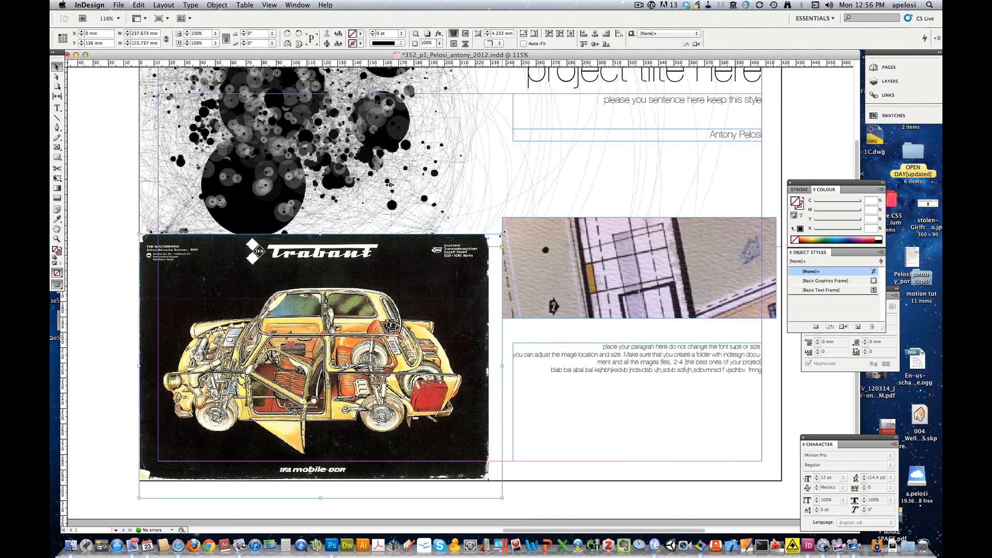
drag(503, 233, 378, 325)
drag(280, 383, 335, 325)
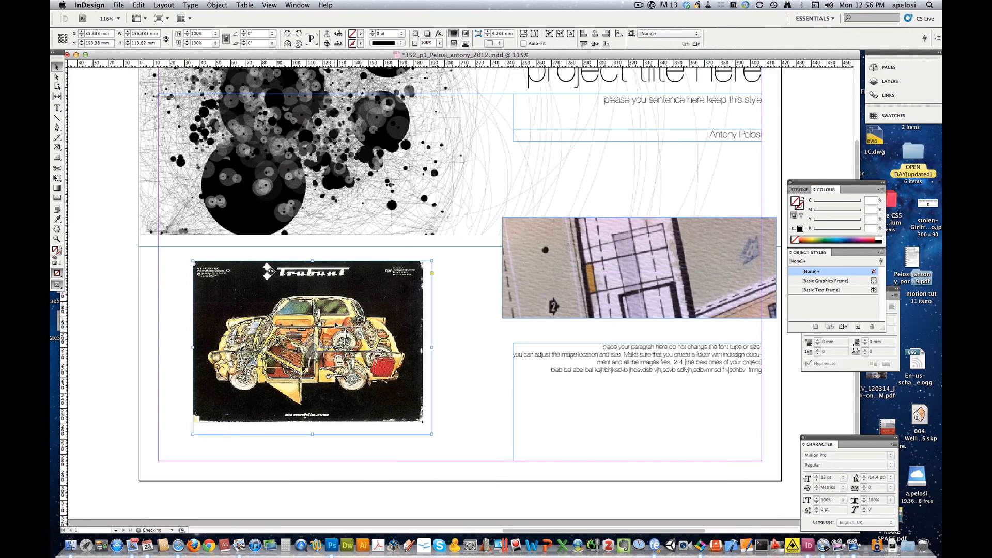
click(445, 345)
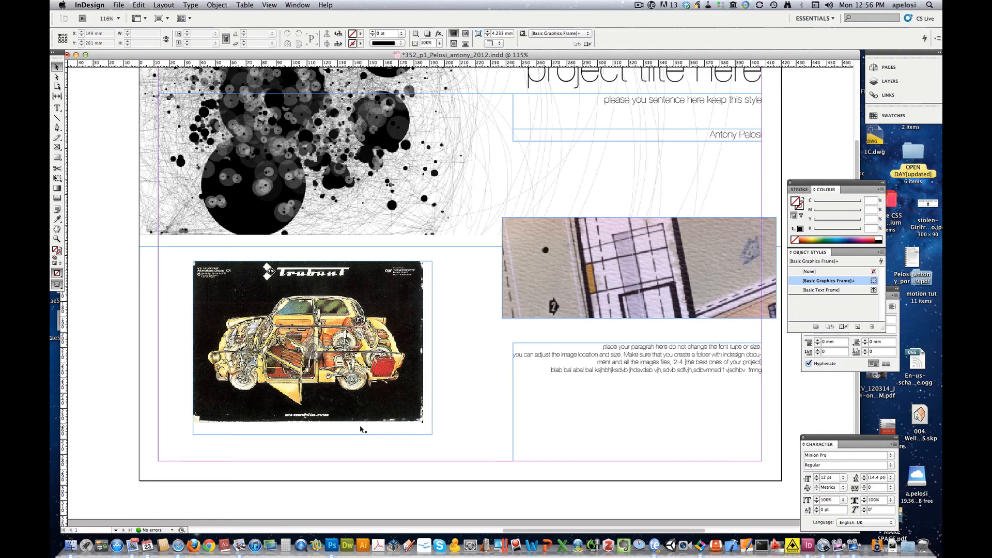
- Select and deselect the paragraph text frame, then scroll up to review the page
click(658, 356)
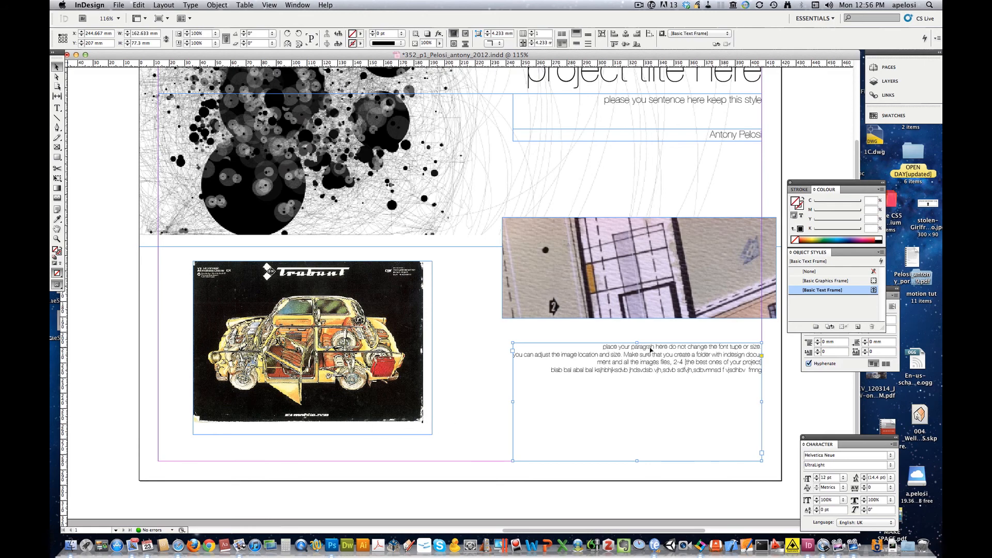
click(489, 391)
scroll(491, 358, up, 2)
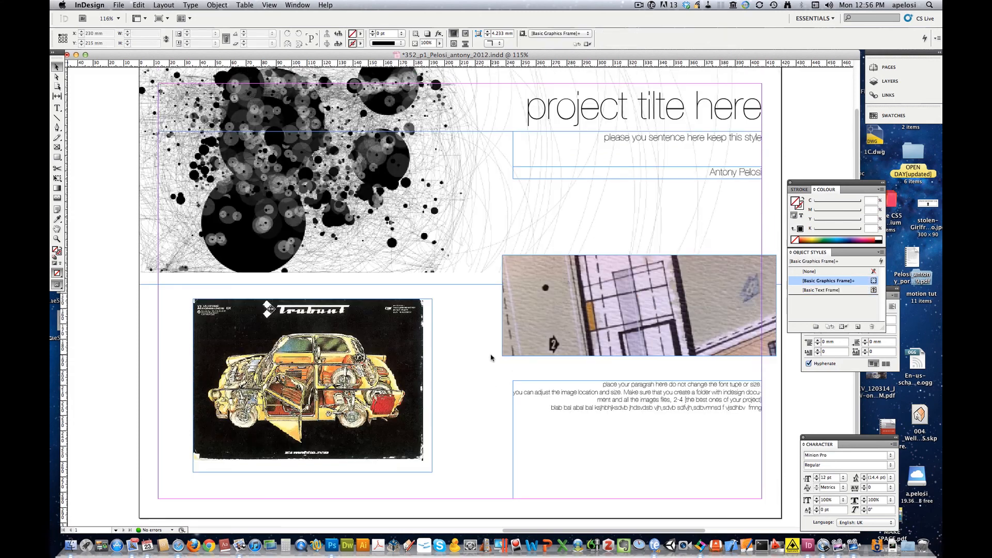
- Save the completed student project layout with File > Save
click(118, 5)
click(126, 89)
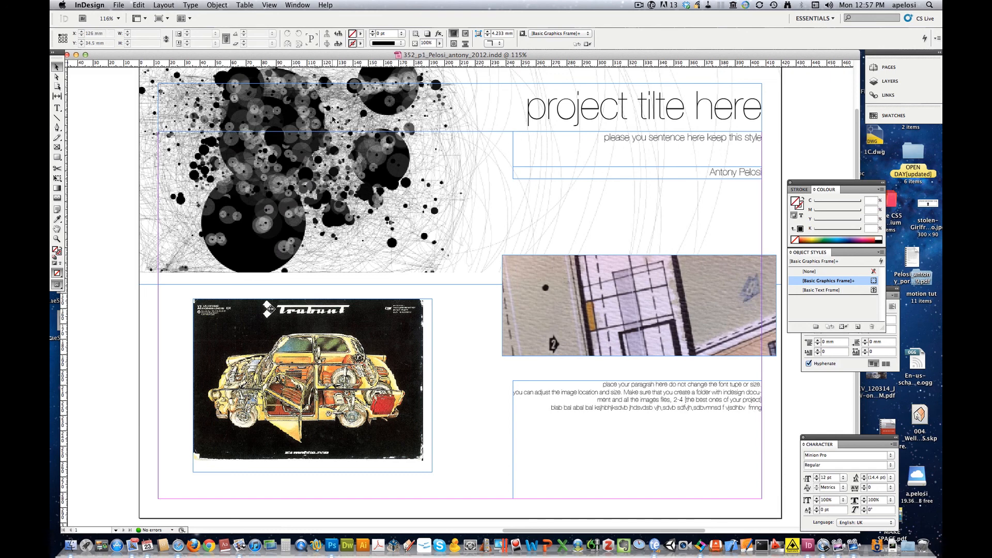
click(641, 6)
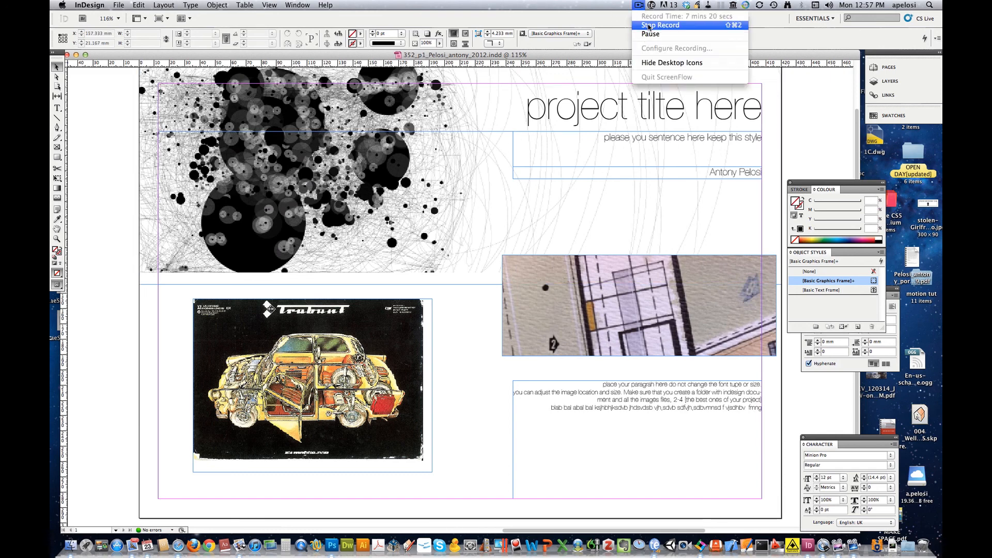